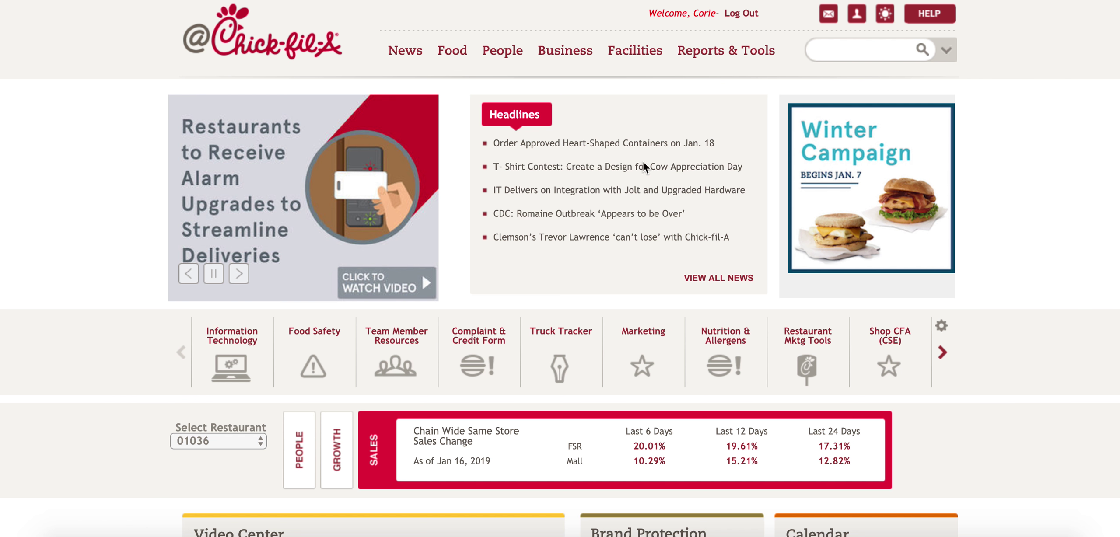
- Launch Spotlight from the Tools column of the Reports & Tools menu in CFA Home
mouse_move(724, 52)
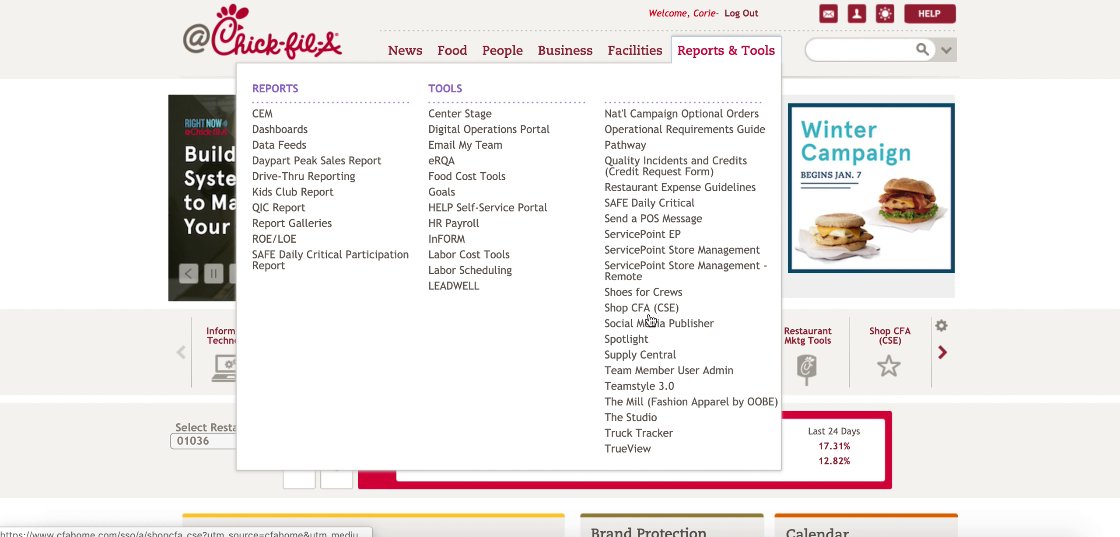
left_click(625, 343)
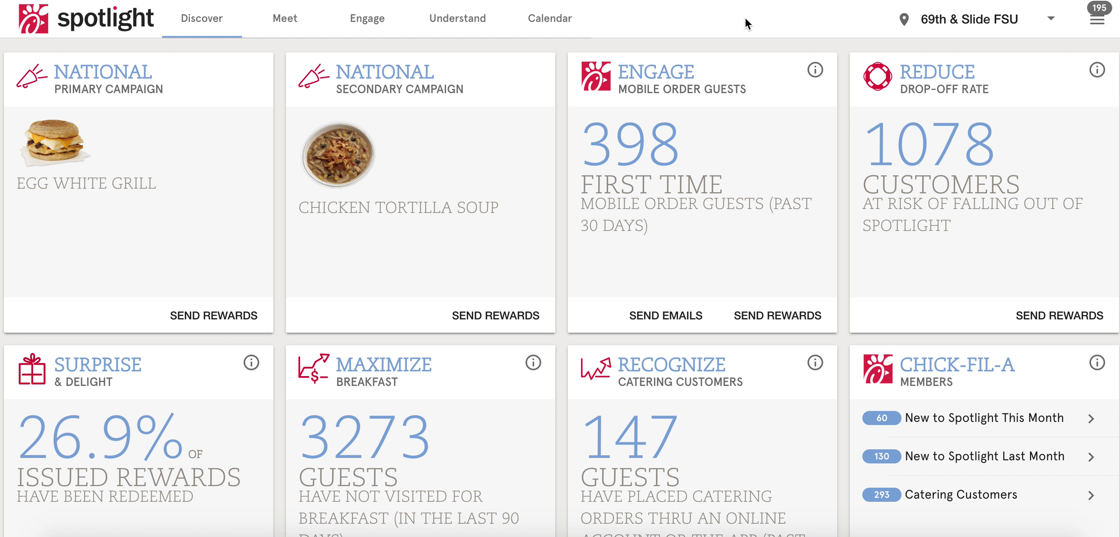
- Show the Engage section's event templates and scroll down to the Family Night card
left_click(370, 25)
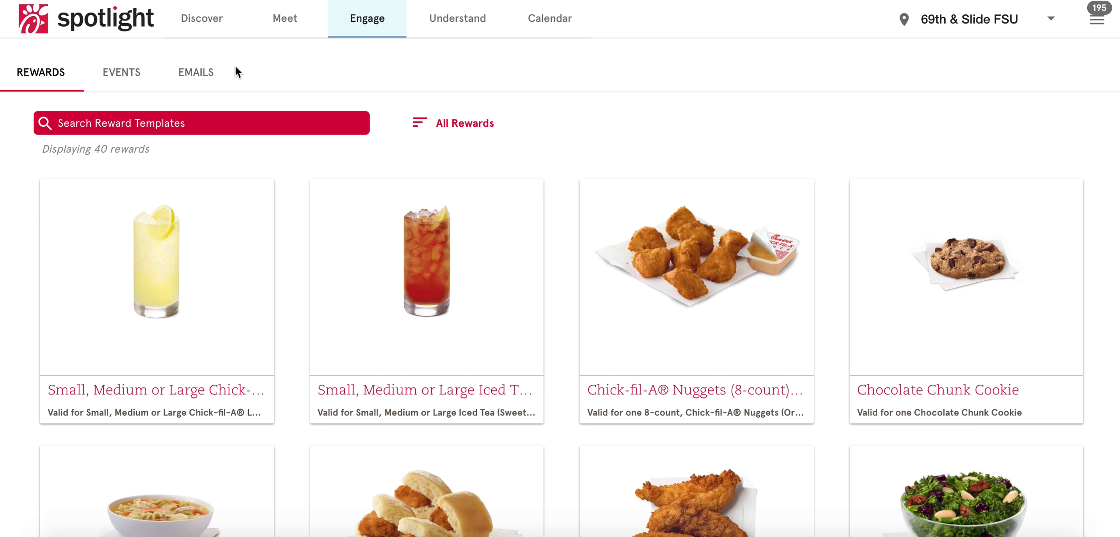
left_click(126, 75)
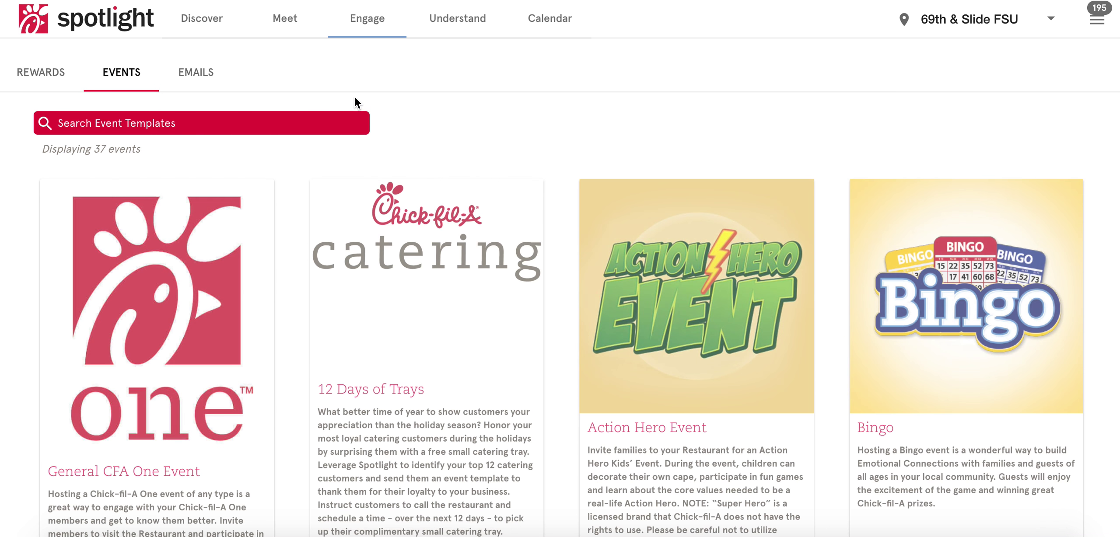
scroll(564, 221, "down", 3)
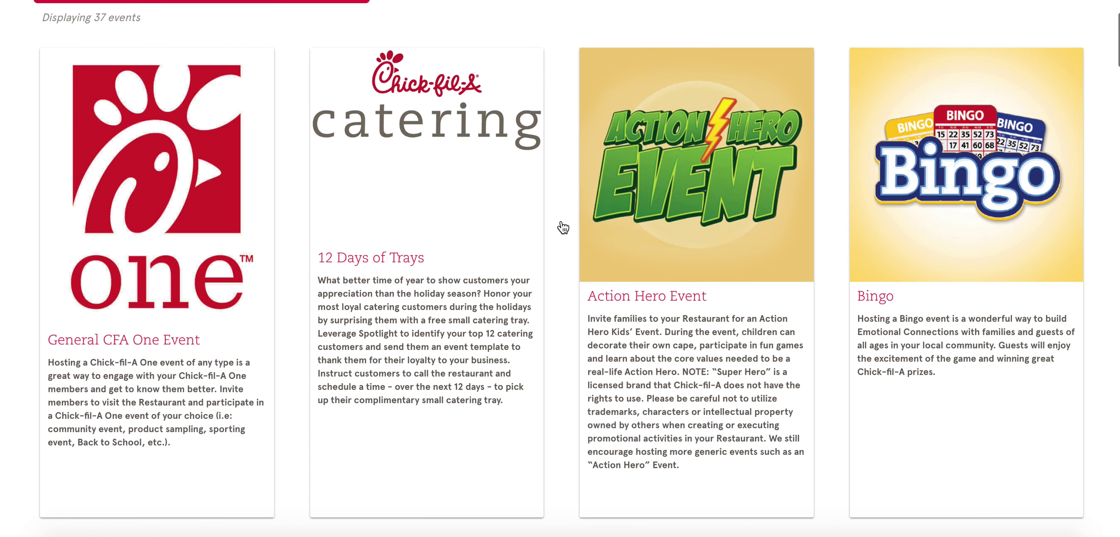
scroll(563, 227, "down", 20)
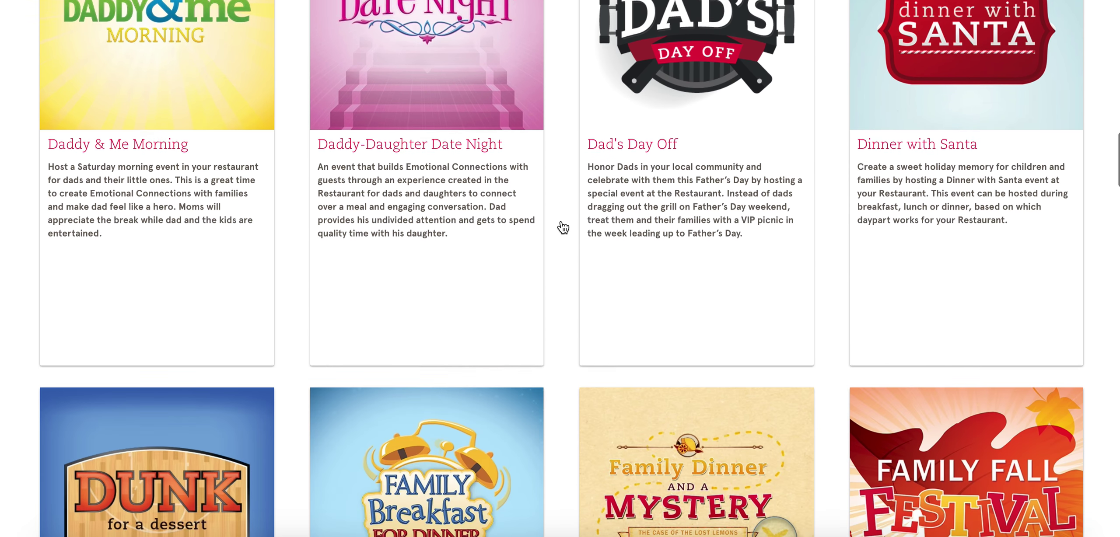
scroll(563, 227, "down", 15)
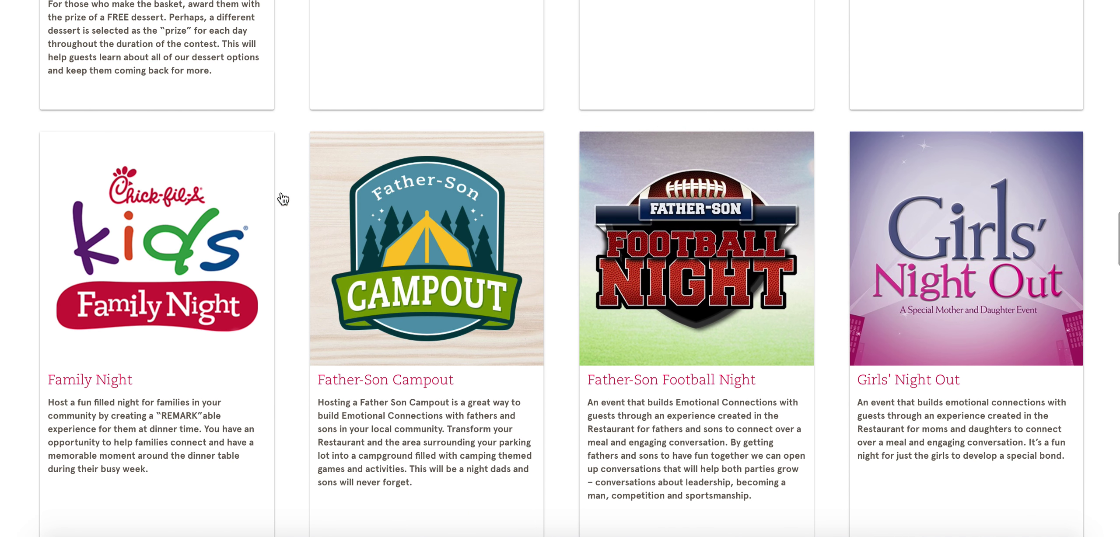
- Open the Family Night template and switch the RSVP Required? toggle off
left_click(190, 252)
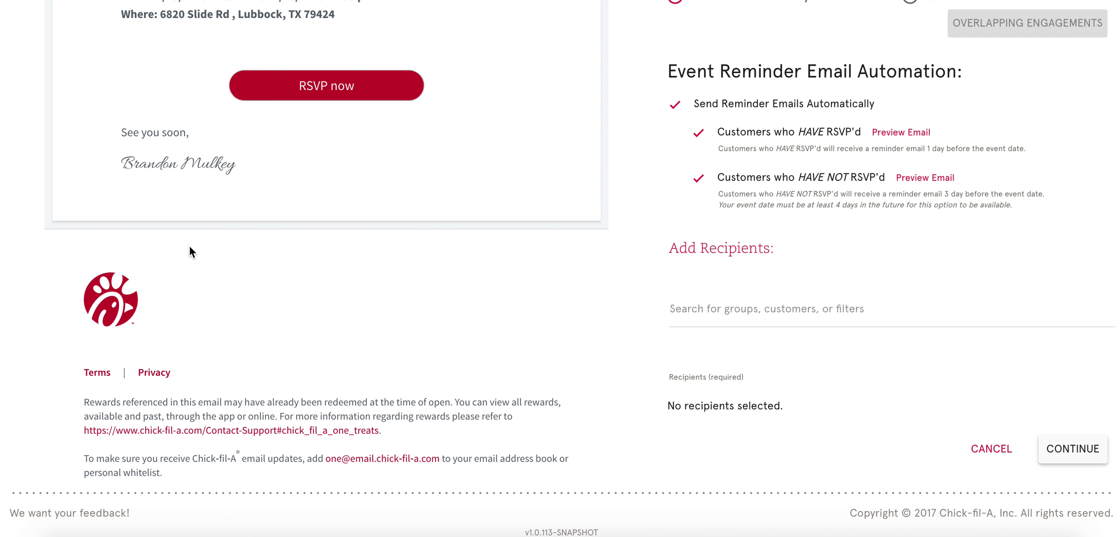
scroll(566, 276, "up", 8)
scroll(565, 277, "up", 10)
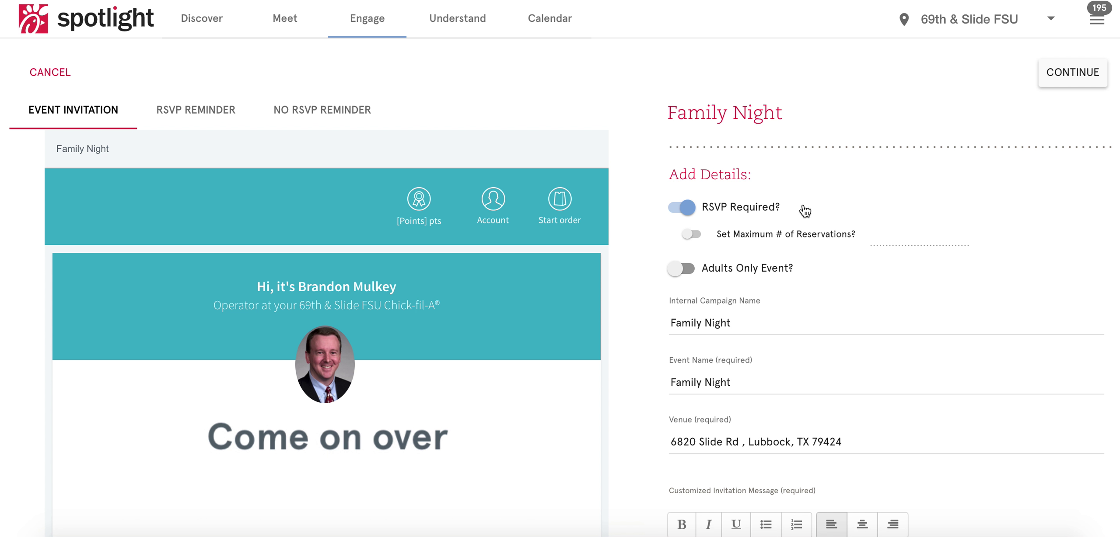
left_click(679, 208)
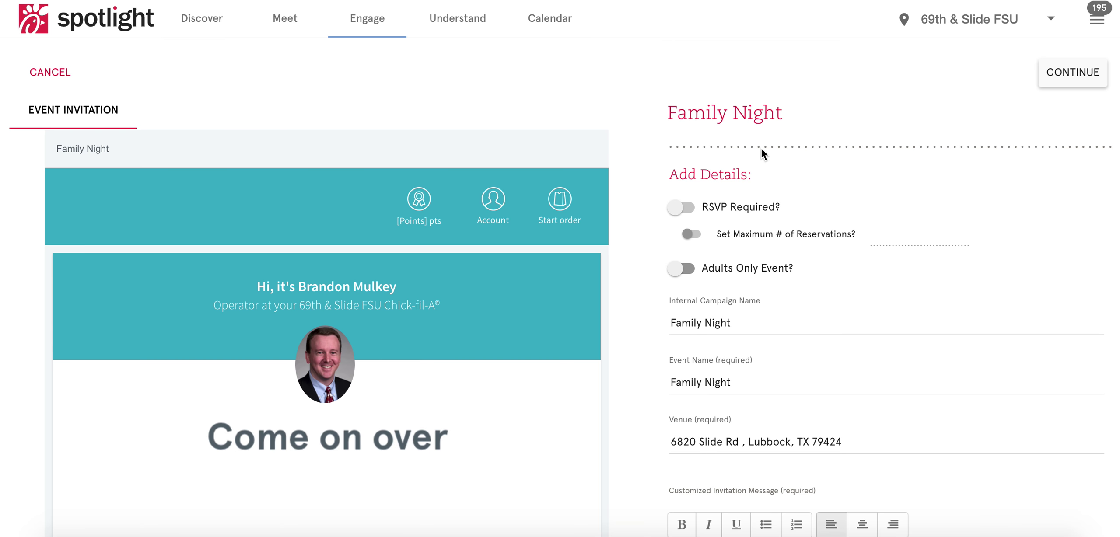
scroll(761, 148, "down", 3)
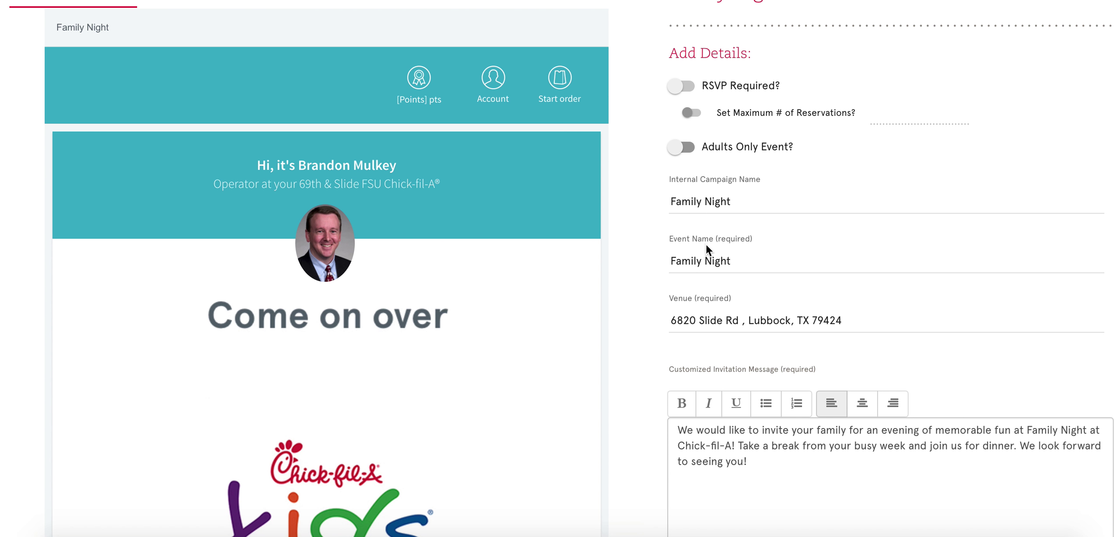
scroll(706, 243, "down", 1)
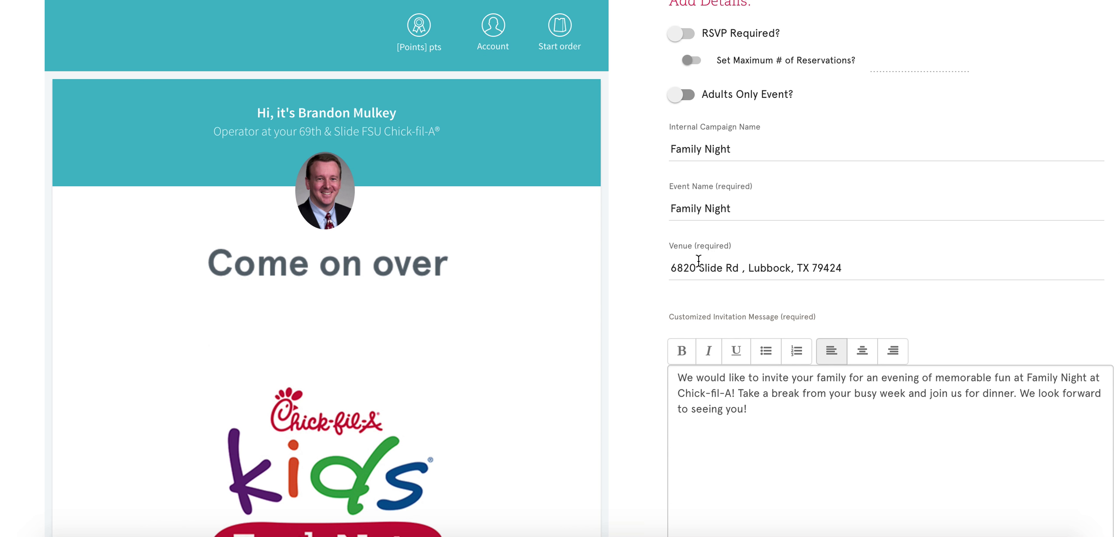
scroll(699, 260, "down", 2)
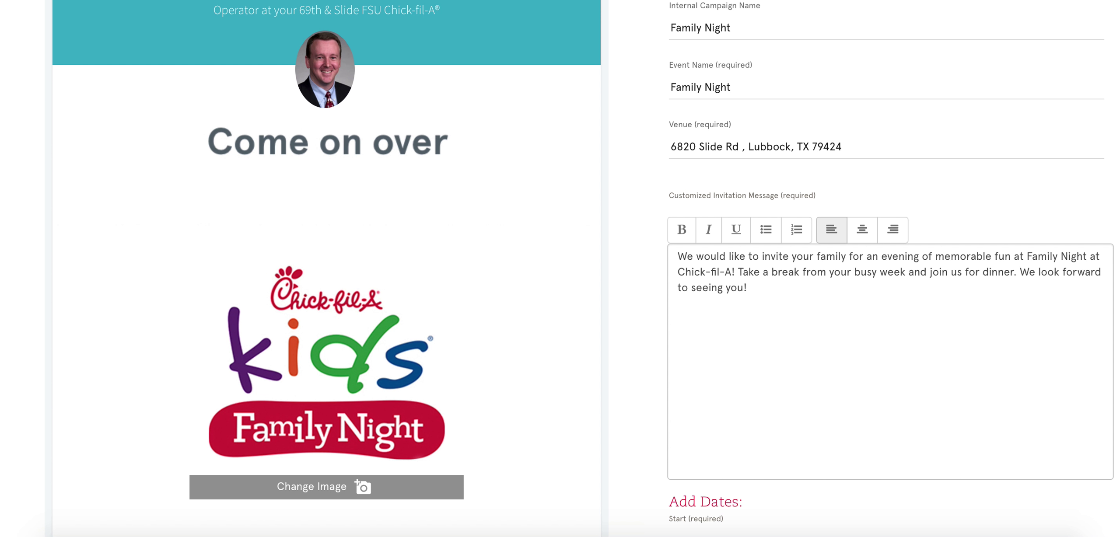
- Select the Family Night email paragraph starting 'Place a mobile order…' in the rotation Google Doc
key("ctrl+Tab")
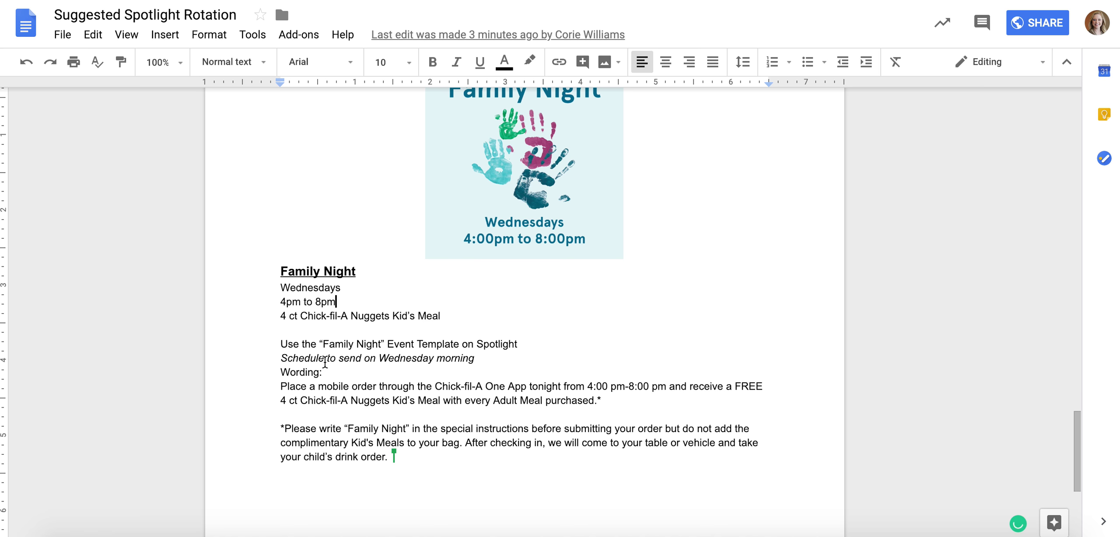
scroll(303, 407, "down", 1)
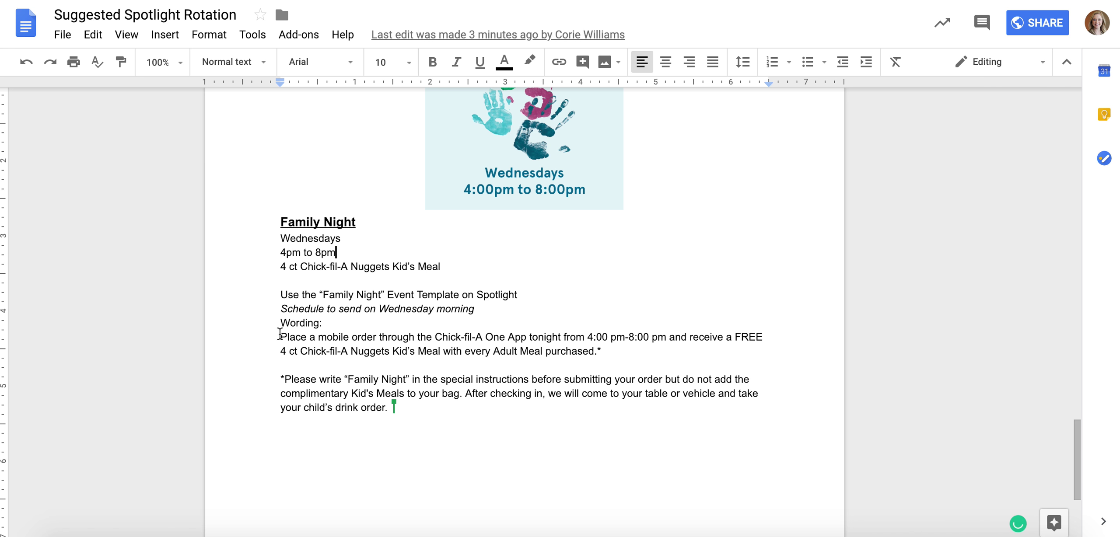
left_click_drag(281, 337, 389, 411)
key("ctrl+c")
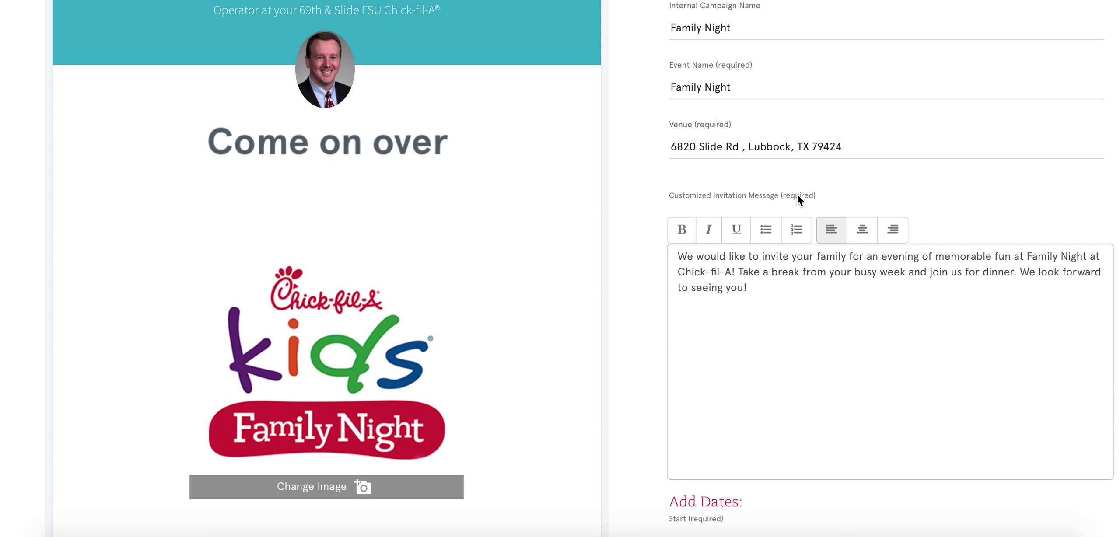
- Replace the invitation message with the copied Family Night wording and delete the extra blank line
left_click(762, 291)
key("ctrl+a")
key("BackSpace")
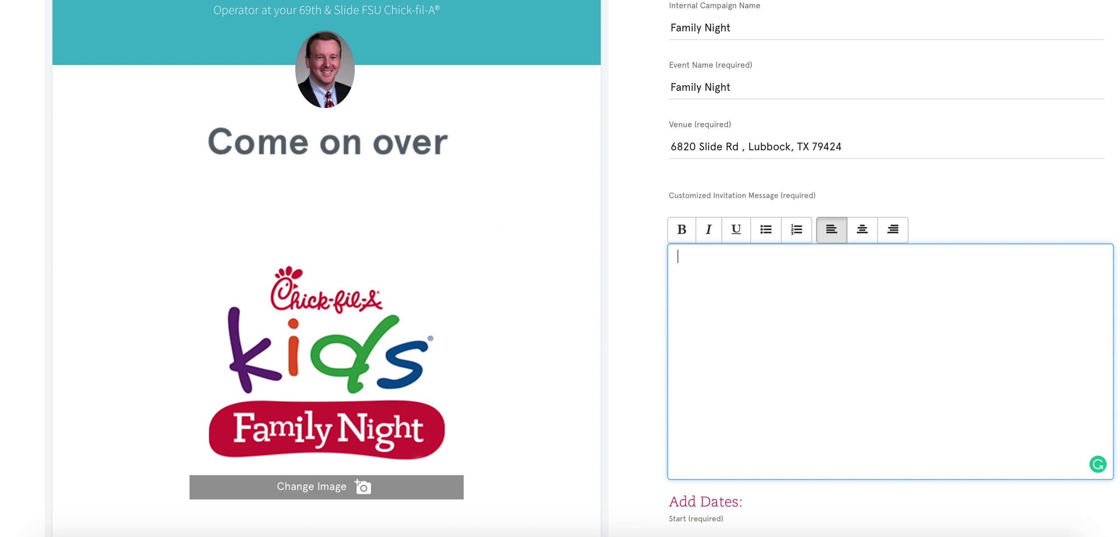
key("ctrl+v")
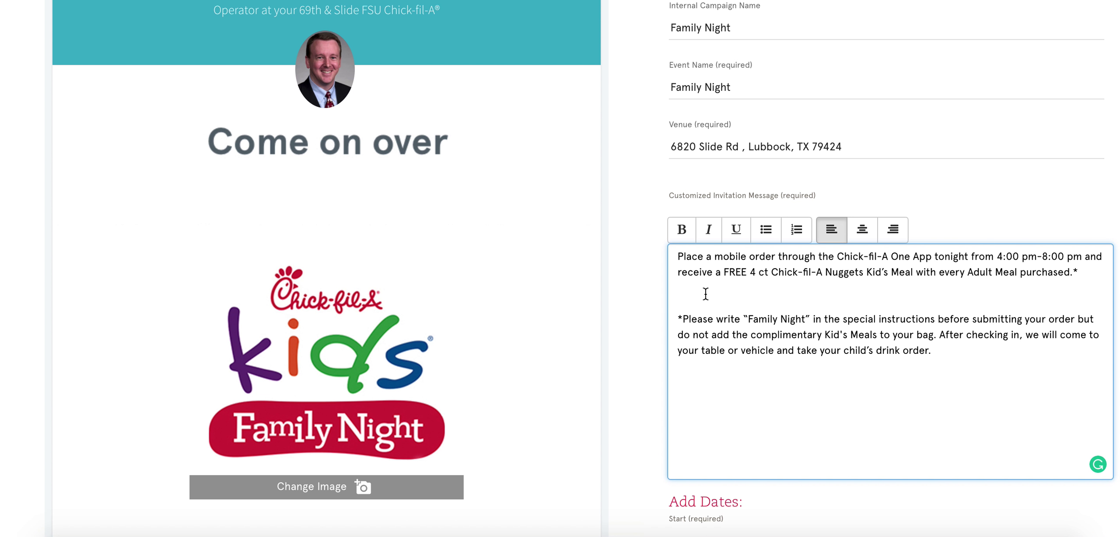
left_click(703, 301)
key("BackSpace")
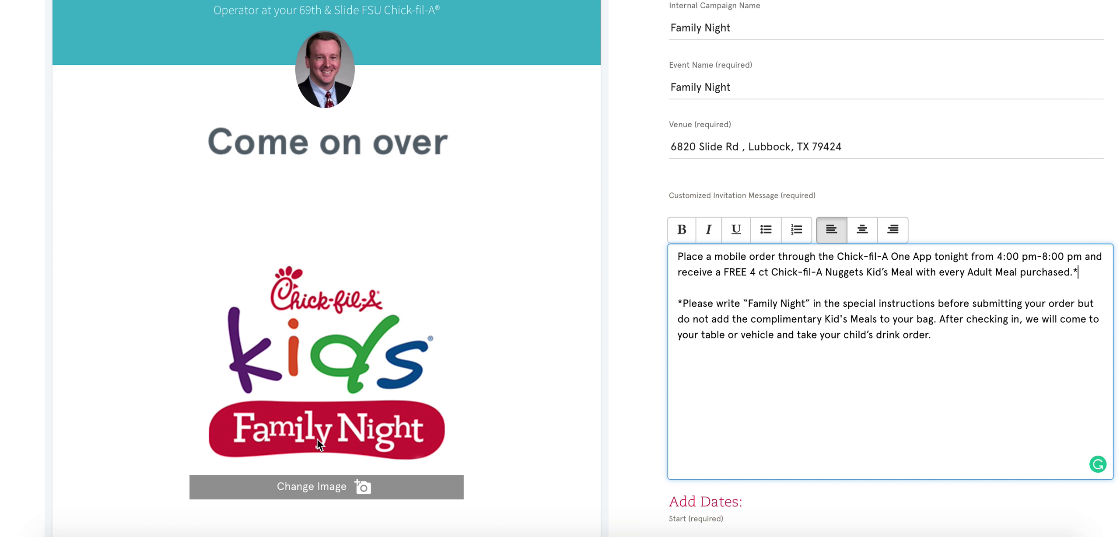
scroll(317, 440, "down", 3)
scroll(317, 439, "down", 2)
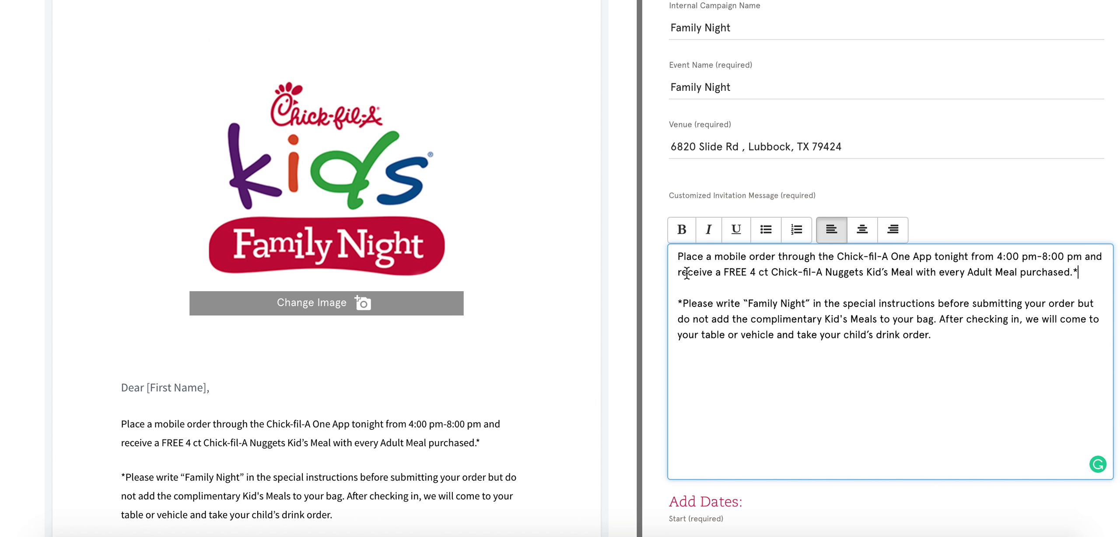
scroll(714, 324, "down", 1)
scroll(713, 324, "down", 1)
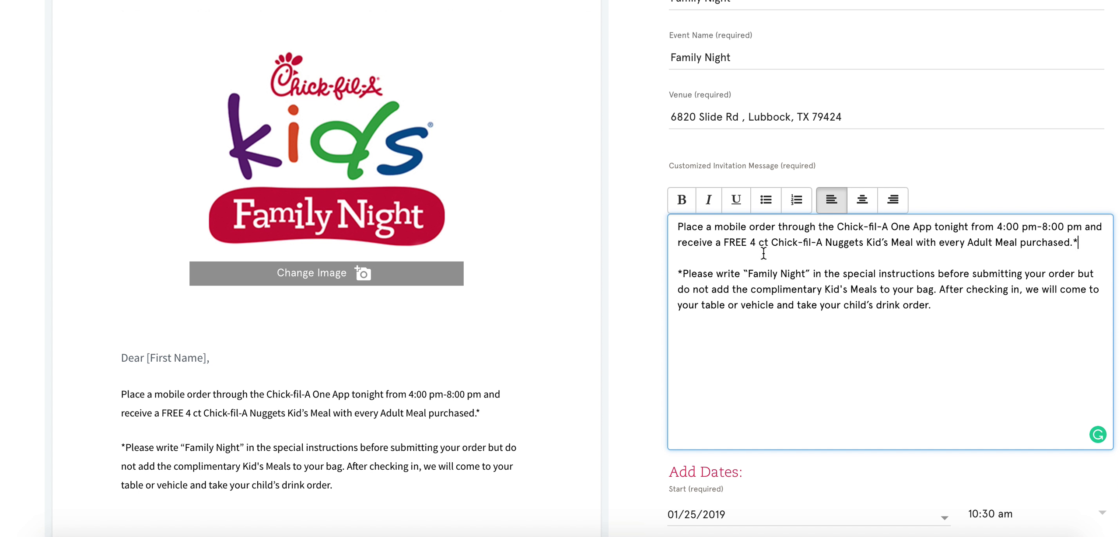
scroll(763, 253, "down", 5)
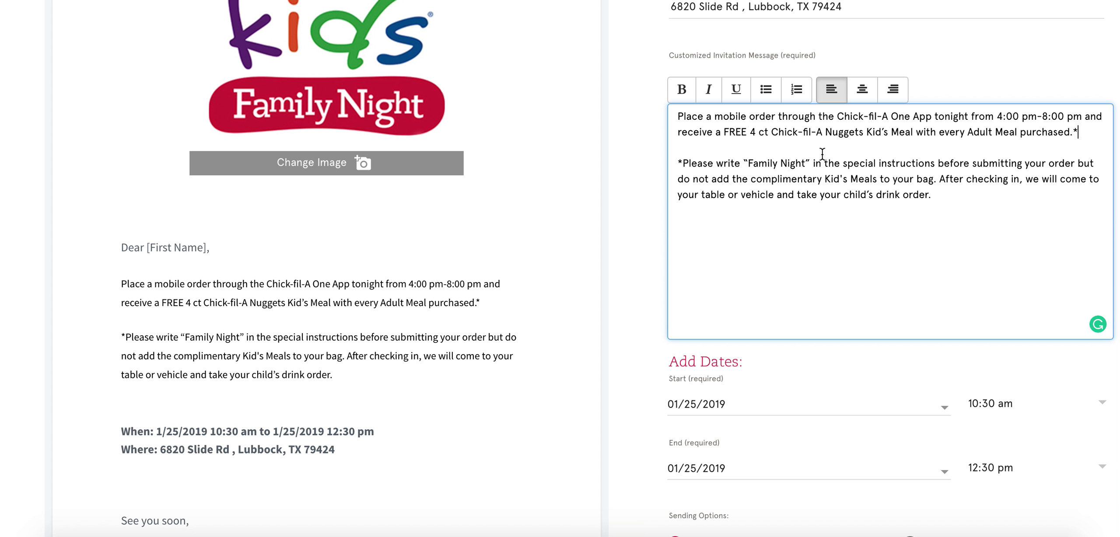
- Edit the message's time range to read 4:00pm - 8:00pm without spaces before pm
left_click(1023, 115)
key("BackSpace")
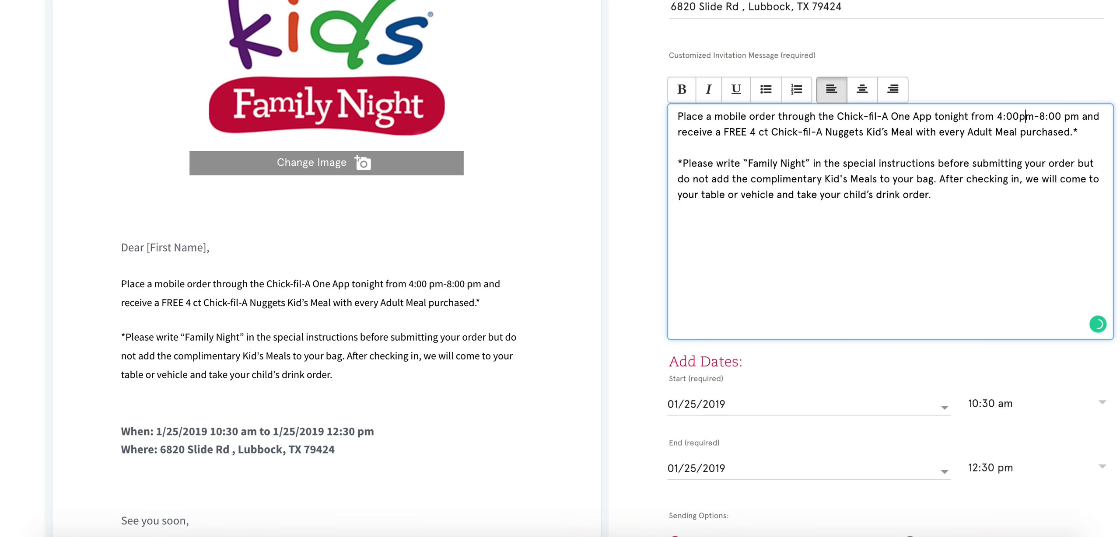
key("Right")
key("Right")
key("Right")
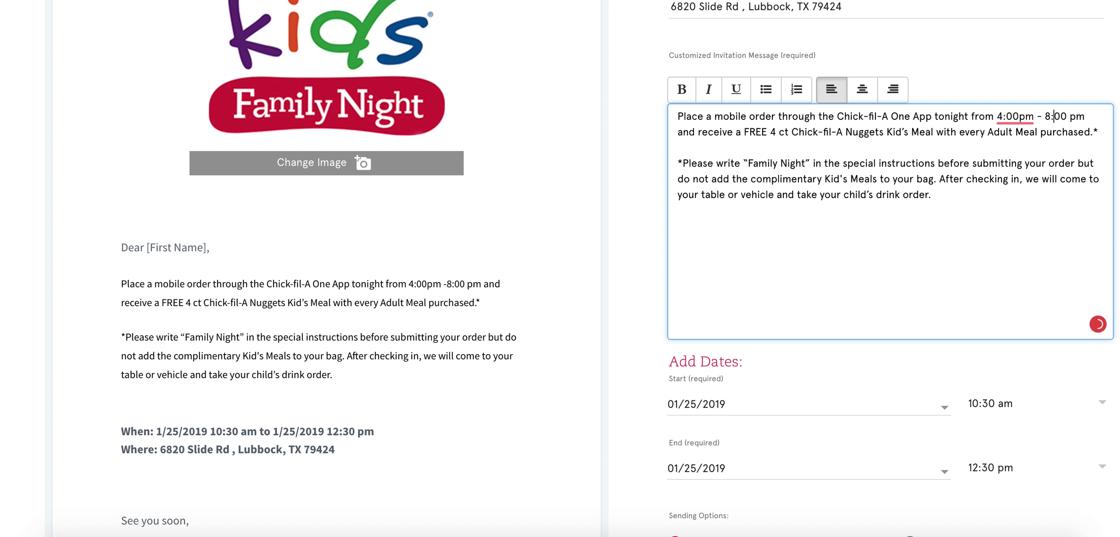
key("Right")
key("Right")
key("Right")
key("Right")
key("Delete")
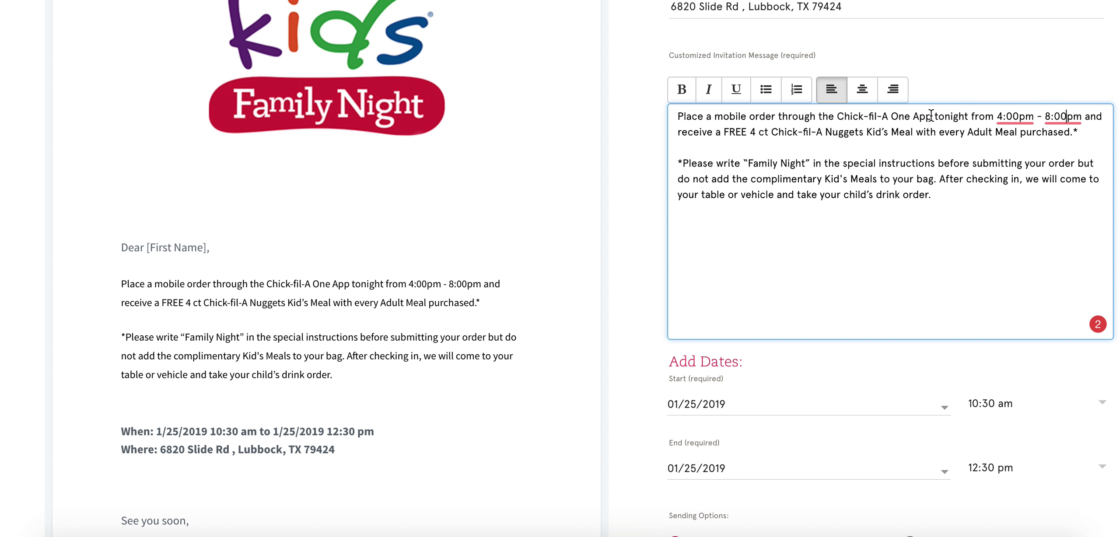
scroll(787, 169, "down", 1)
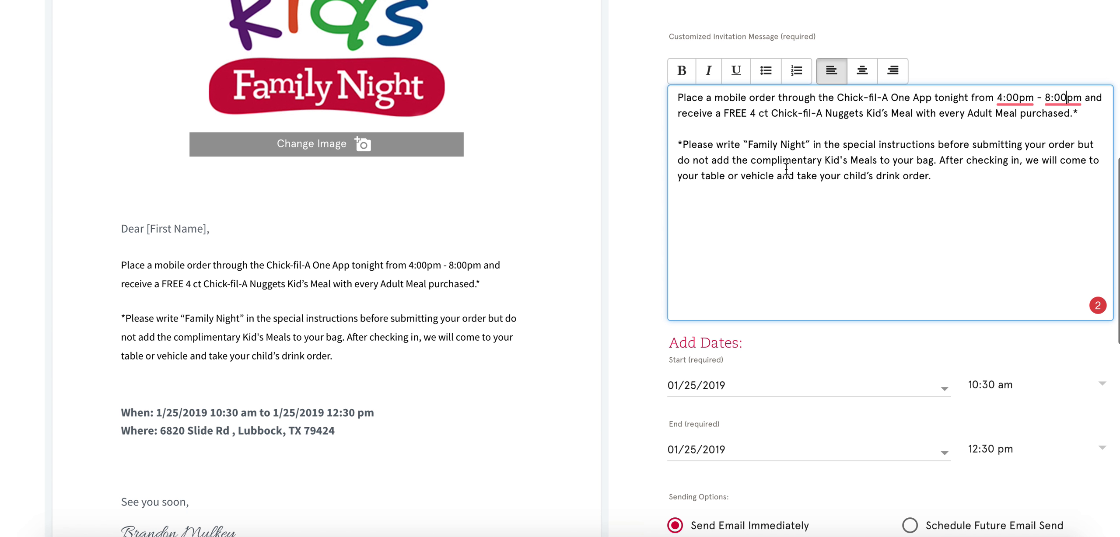
scroll(892, 178, "down", 1)
scroll(891, 177, "down", 2)
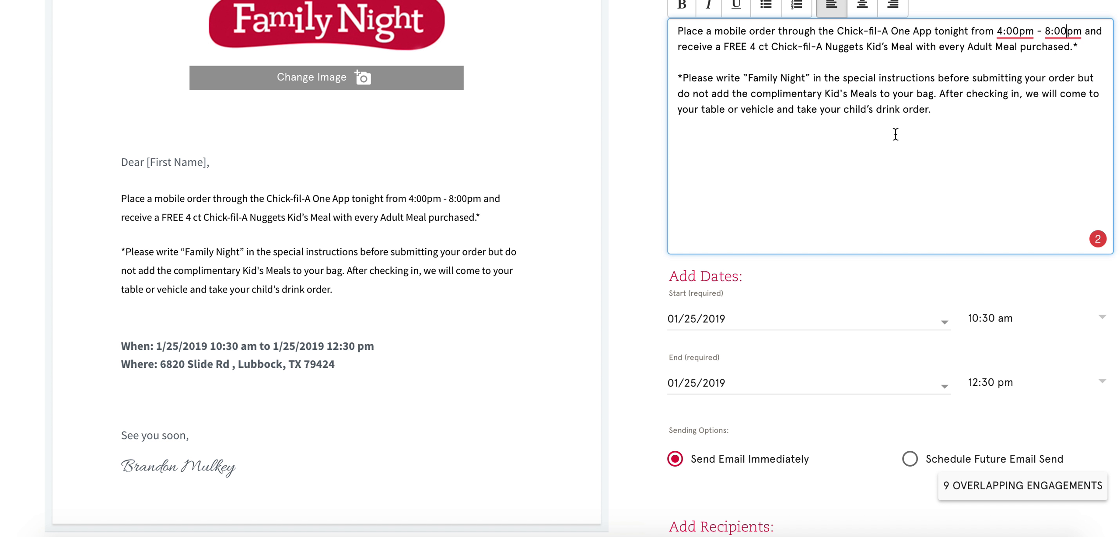
- Set the event start date to February 6, 2019, which fills the end date too
left_click_drag(748, 78, 810, 81)
left_click(810, 82)
scroll(759, 214, "down", 2)
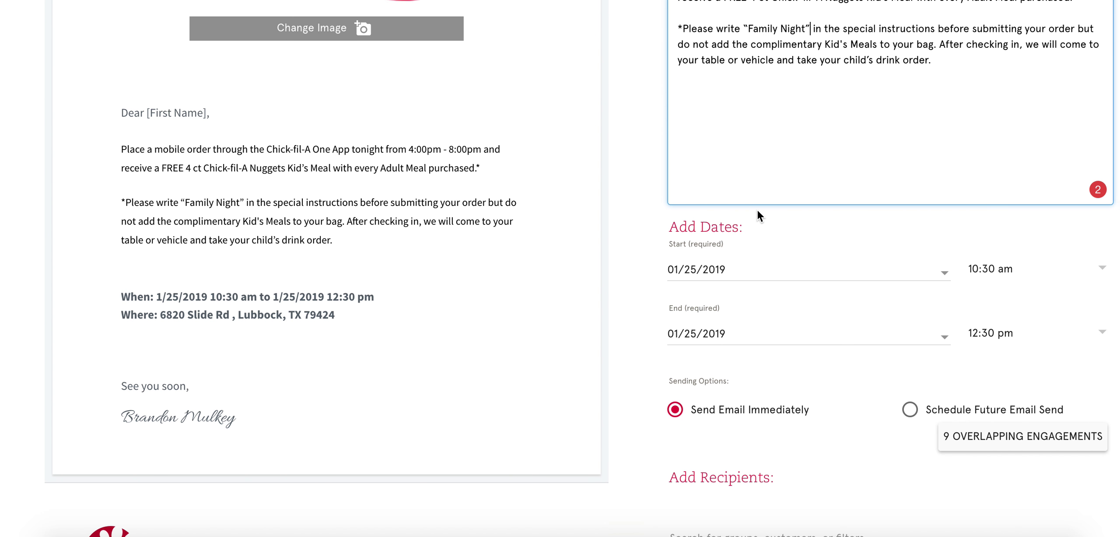
left_click(944, 271)
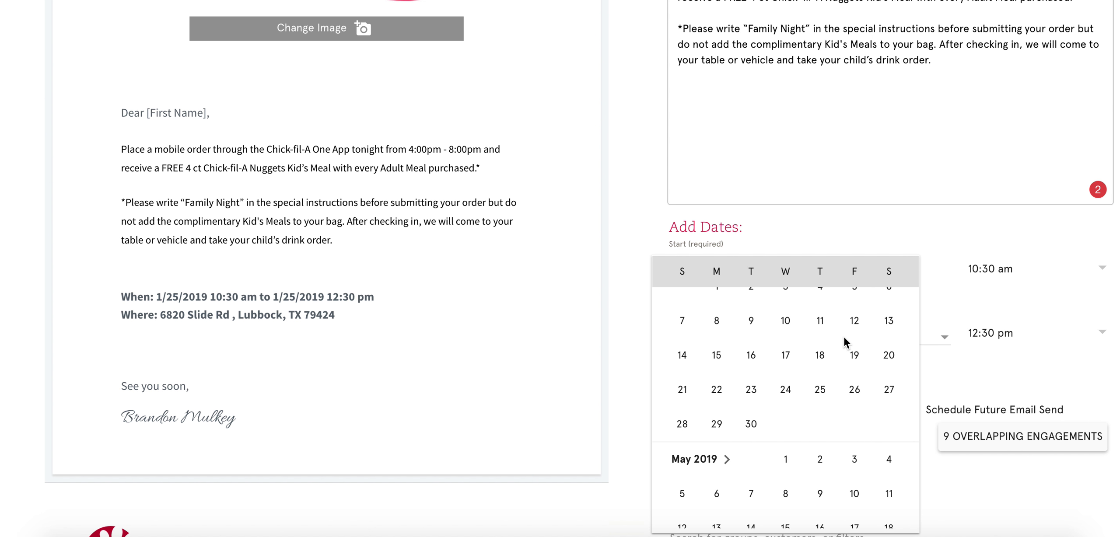
scroll(843, 336, "up", 10)
scroll(844, 338, "up", 2)
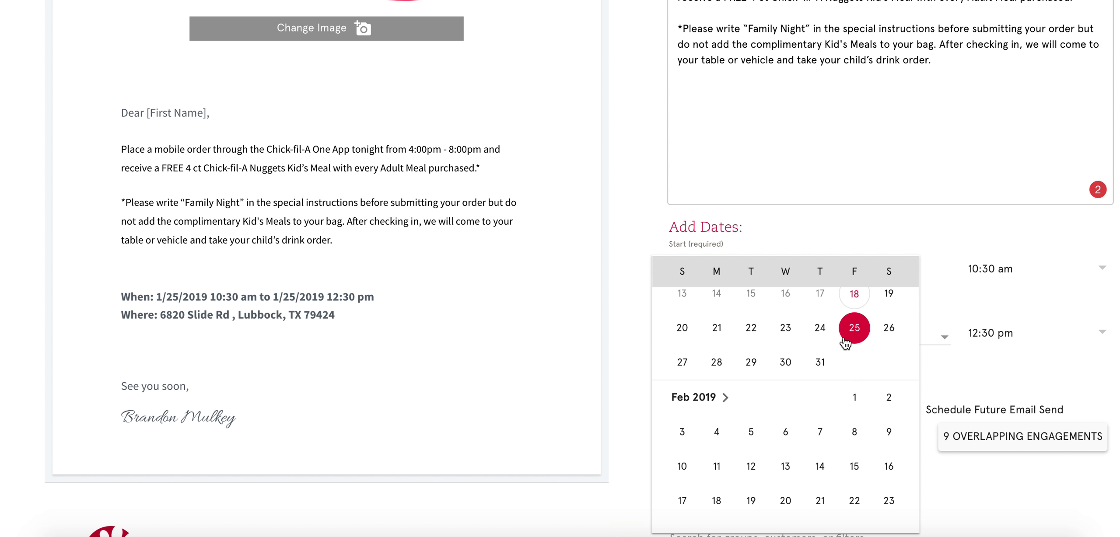
scroll(803, 352, "down", 1)
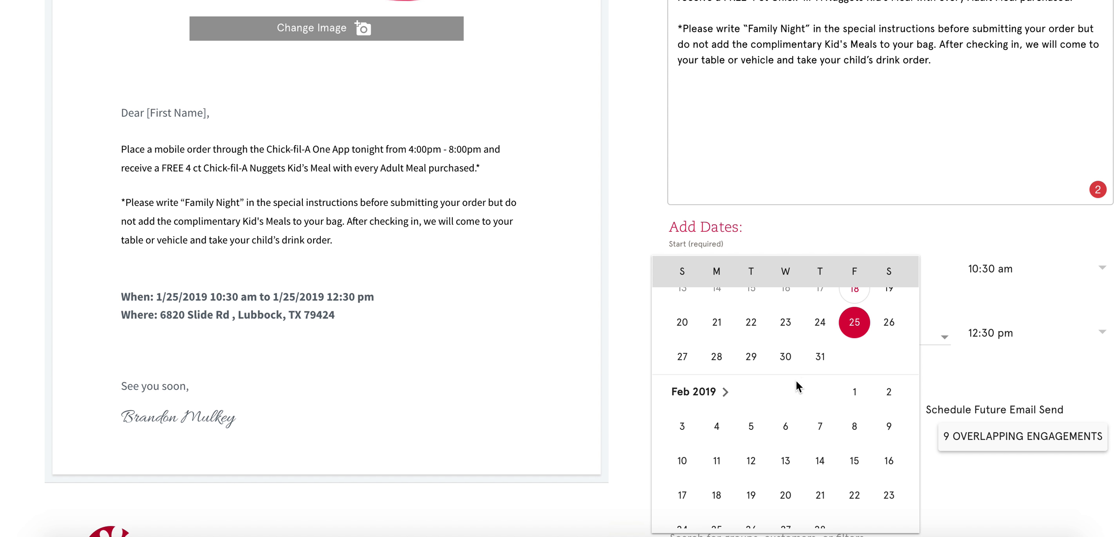
left_click(785, 431)
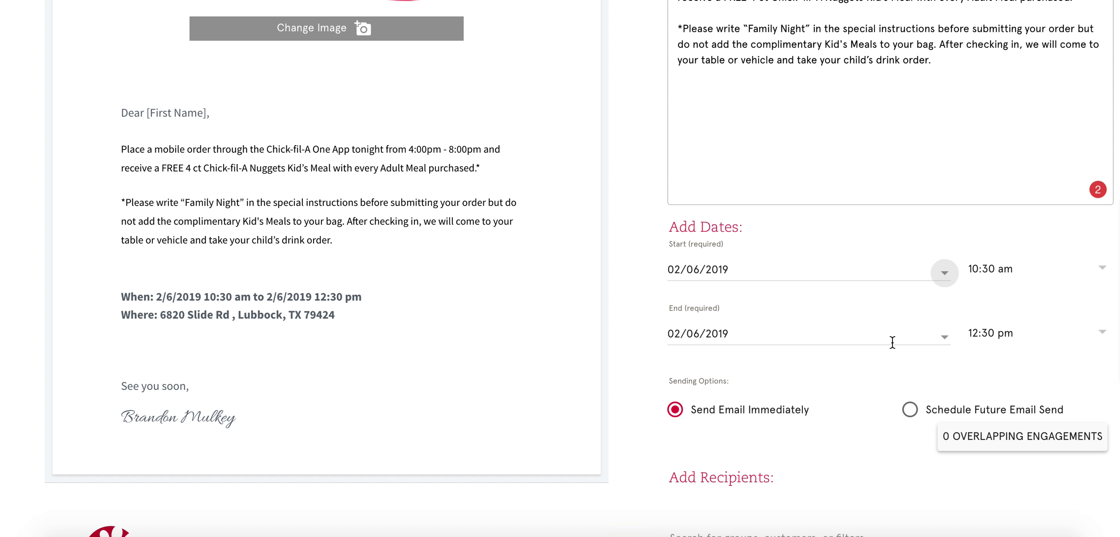
- Set the event's start time to 4:00 pm and end time to 8:00 pm
left_click(997, 276)
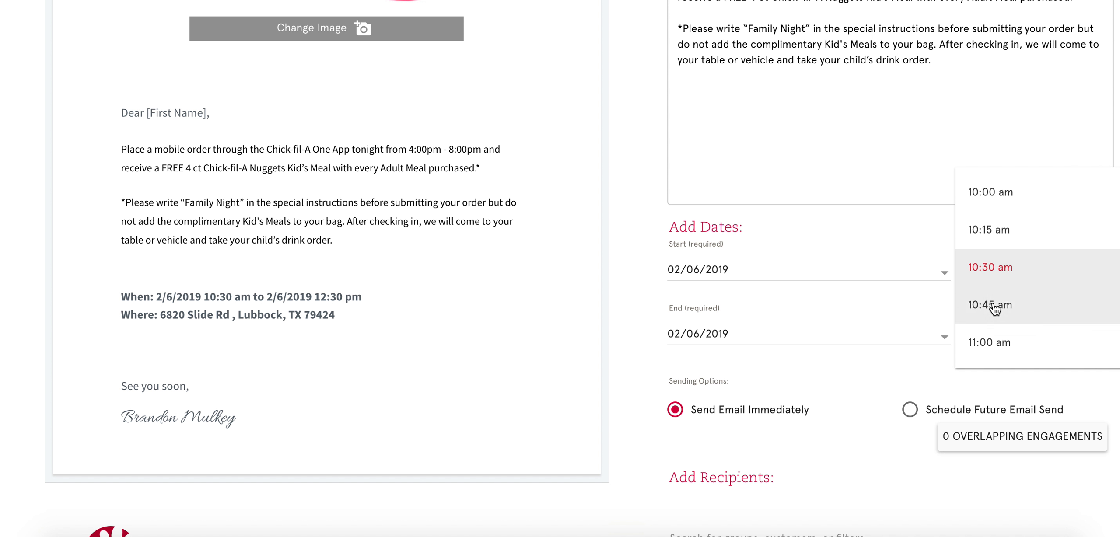
scroll(995, 306, "down", 10)
scroll(995, 308, "down", 8)
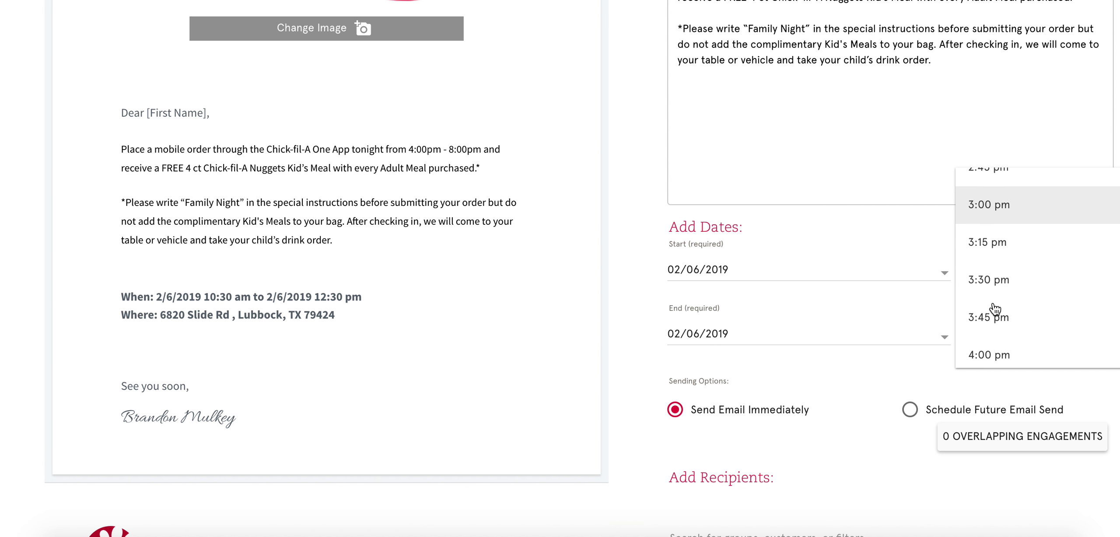
left_click(985, 327)
left_click(985, 334)
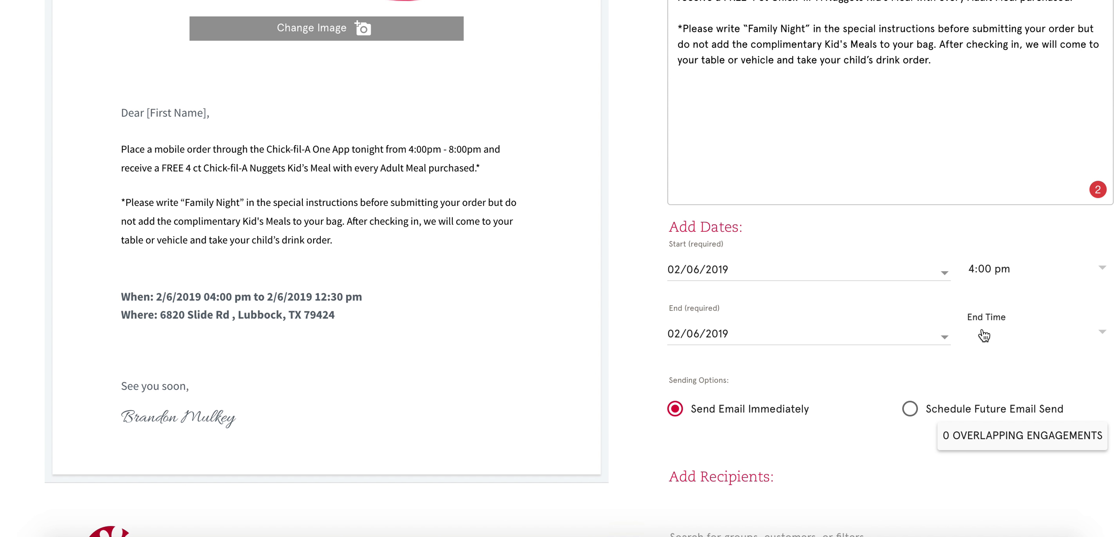
scroll(987, 366, "down", 3)
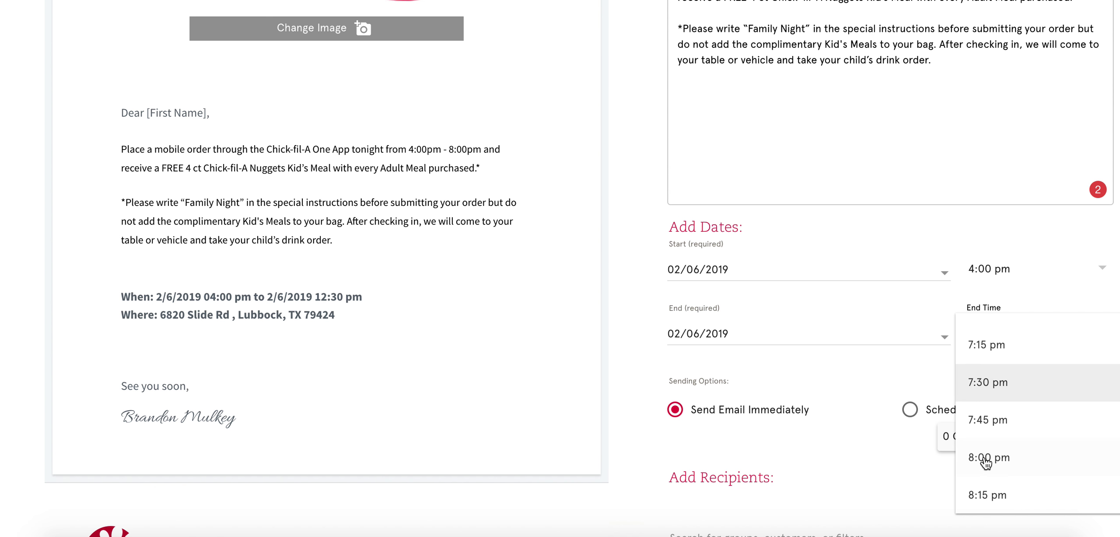
left_click(984, 460)
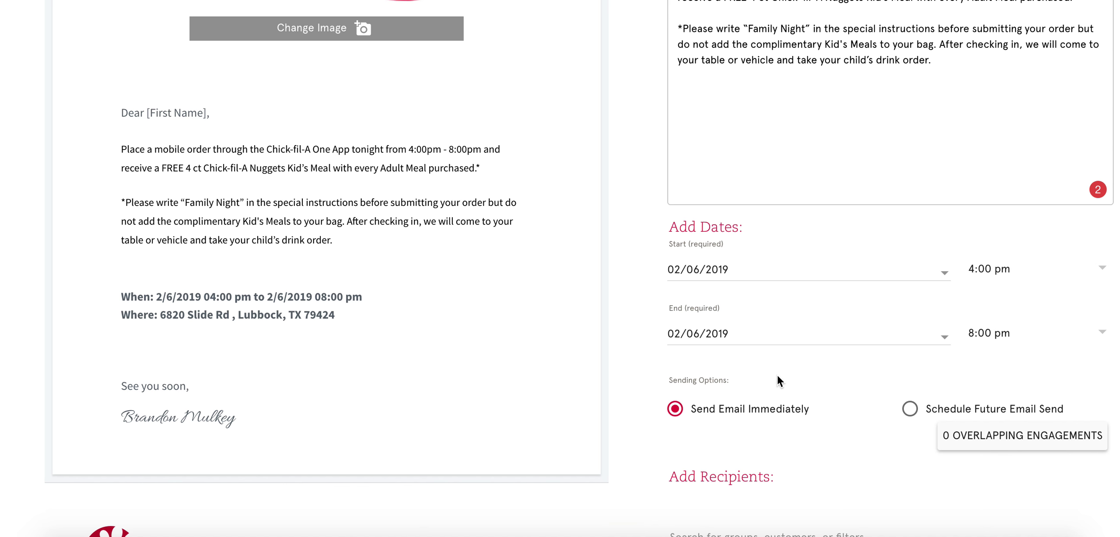
scroll(777, 374, "down", 1)
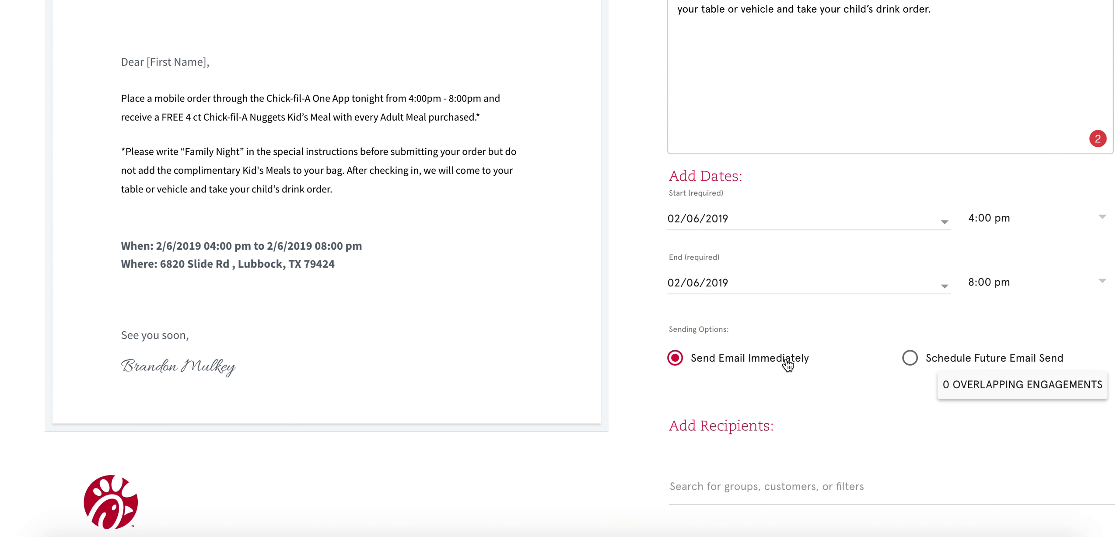
- Choose Schedule Future Email Send with send date 02/06/2019 and send time 10:00 am
left_click(910, 360)
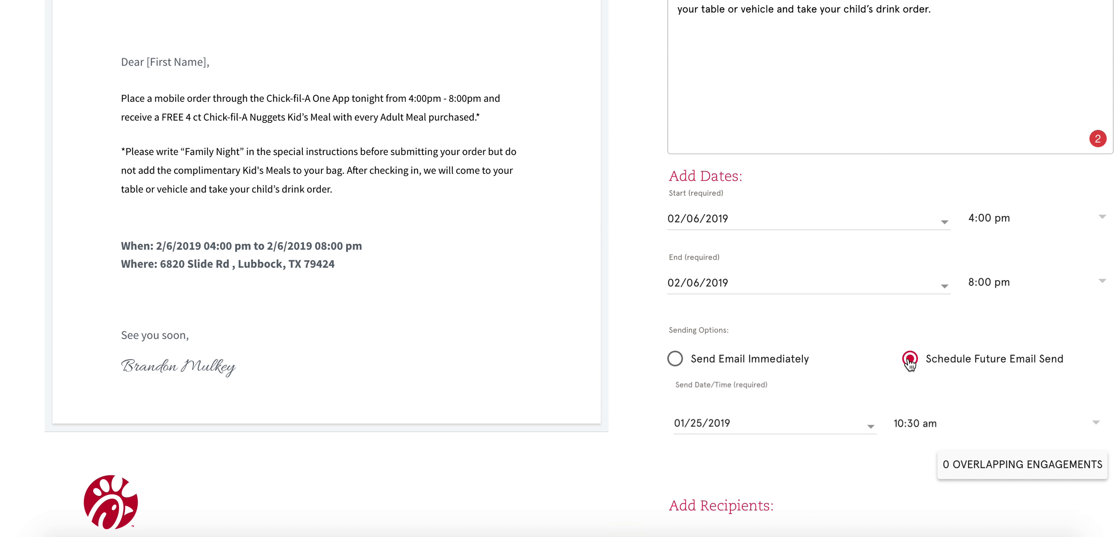
scroll(910, 363, "down", 2)
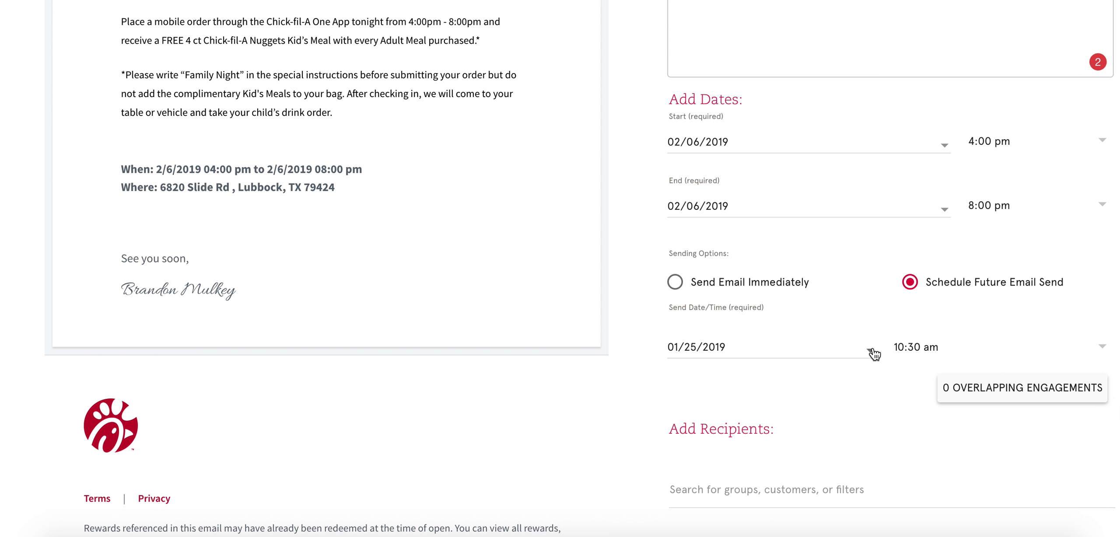
left_click(803, 353)
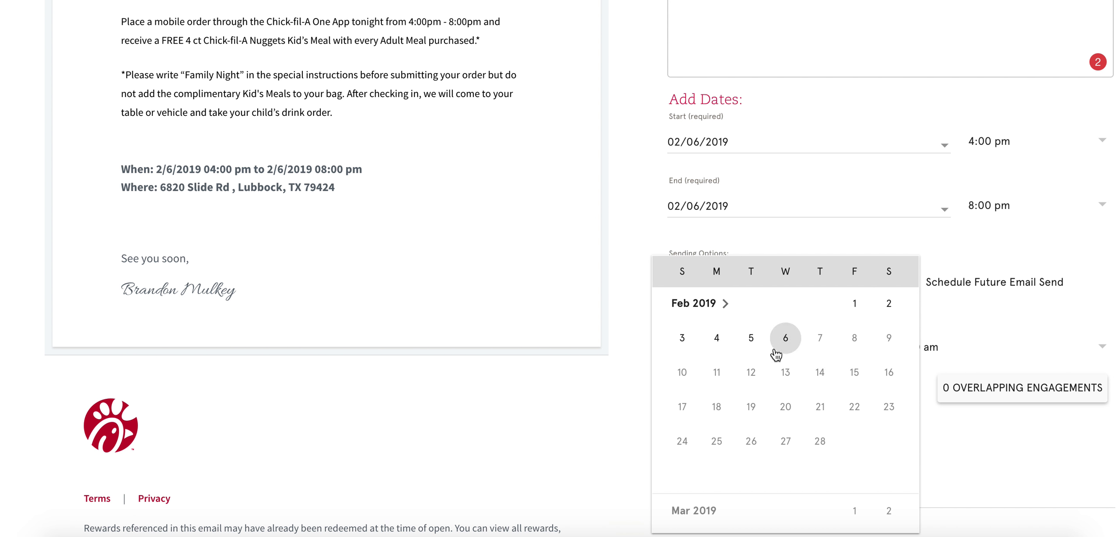
left_click(783, 341)
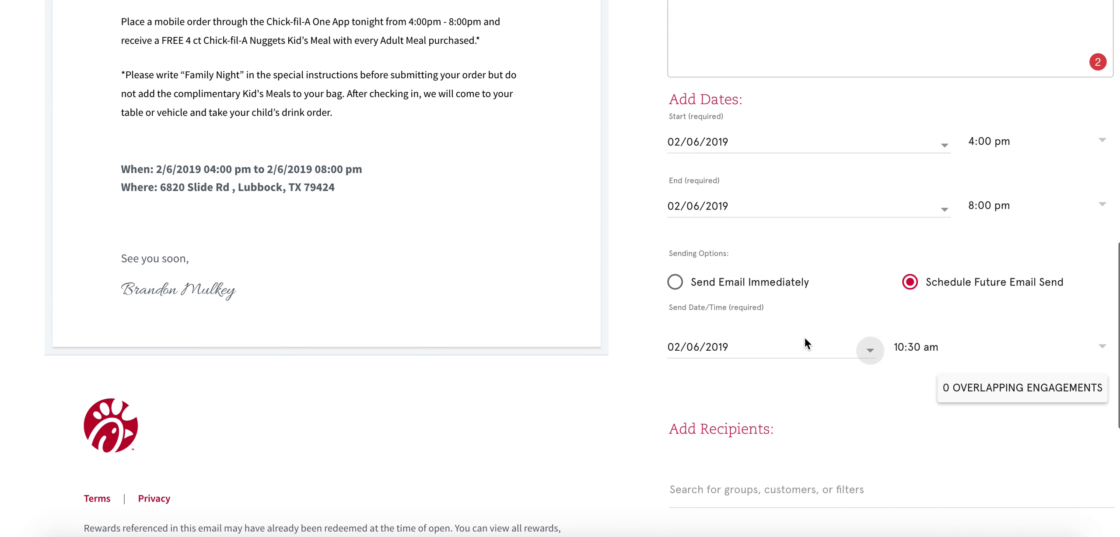
left_click(926, 351)
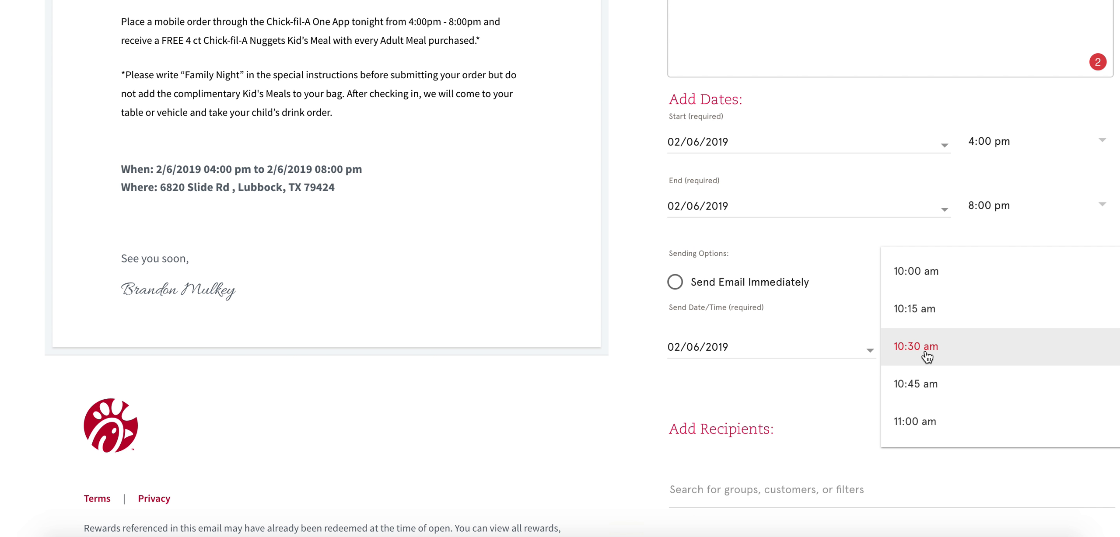
left_click(924, 284)
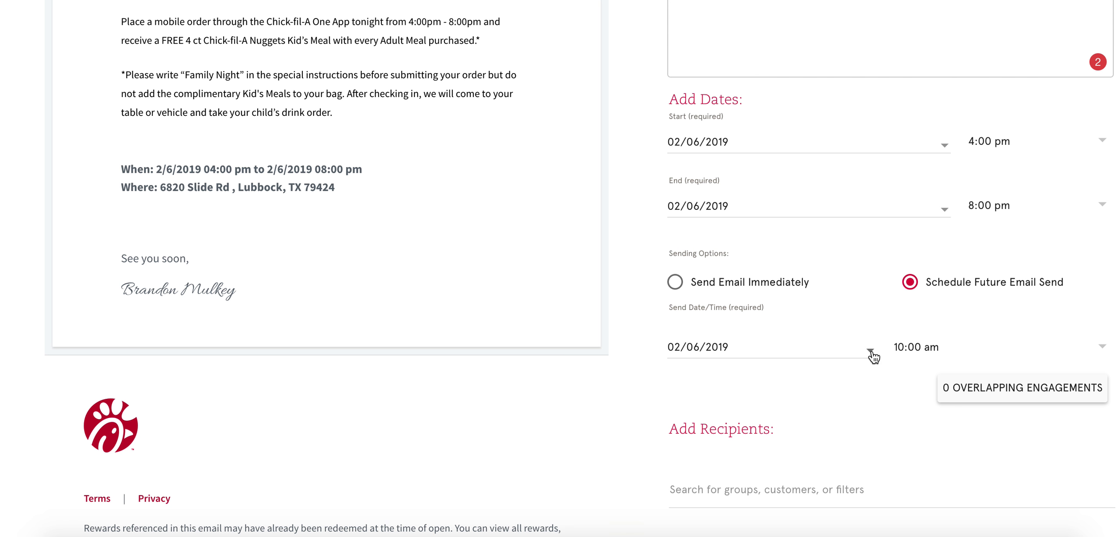
- Search recipients for 'al' and add the All Spotlight Customers group (4565)
scroll(863, 392, "down", 2)
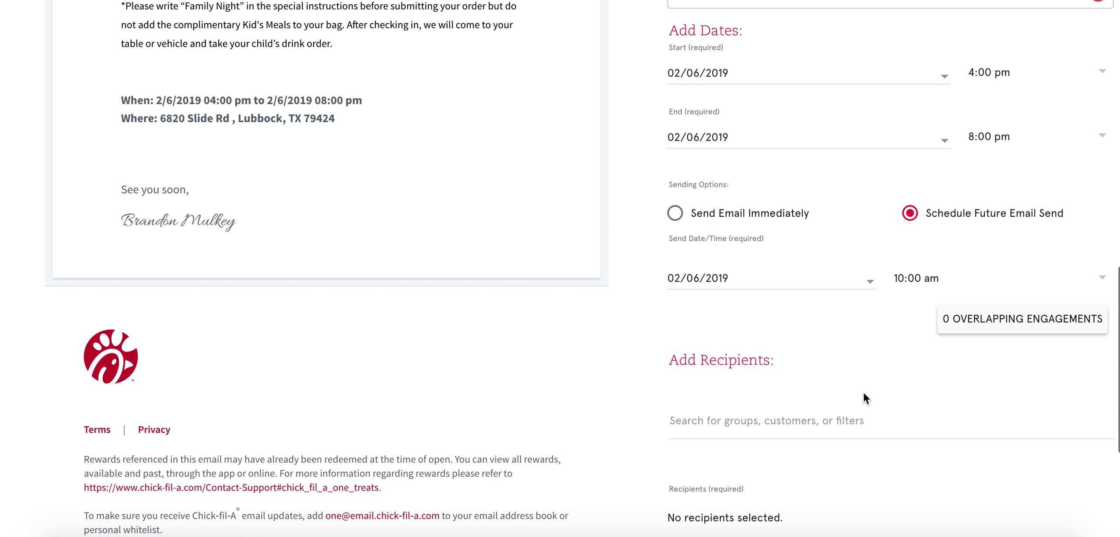
left_click(785, 430)
type("all")
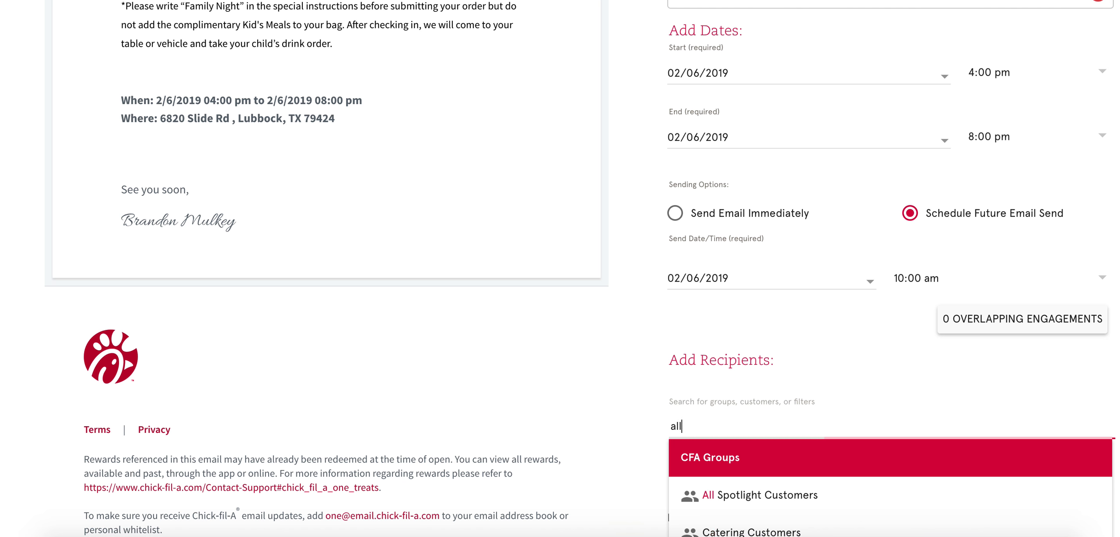
left_click(763, 495)
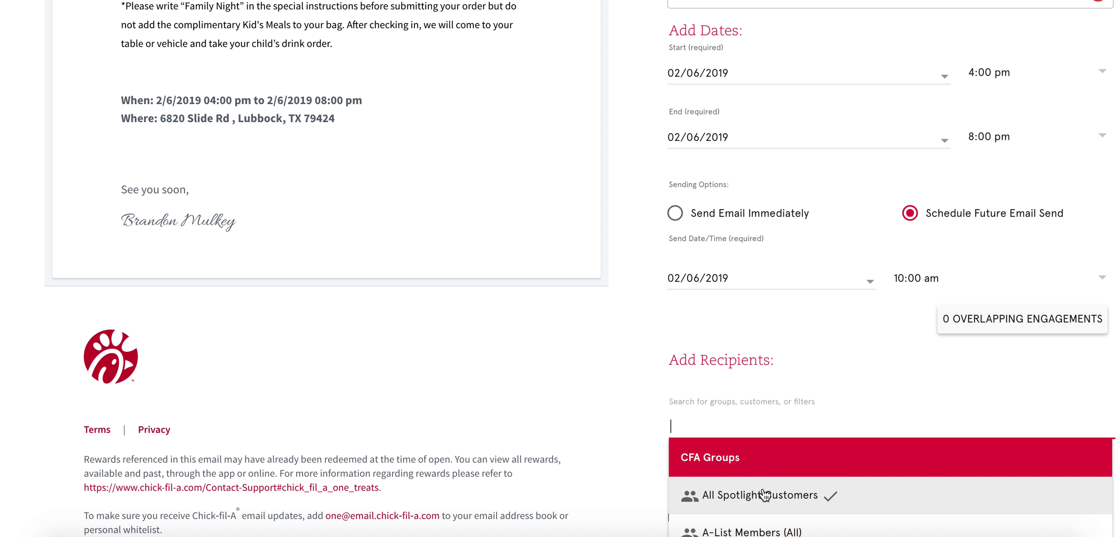
left_click(635, 376)
scroll(643, 388, "down", 5)
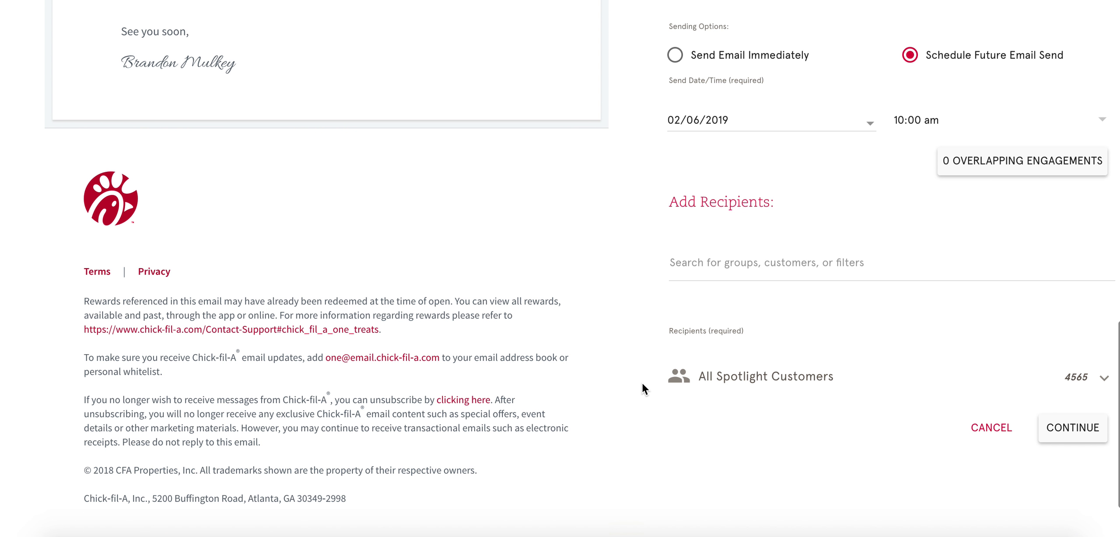
scroll(642, 389, "up", 2)
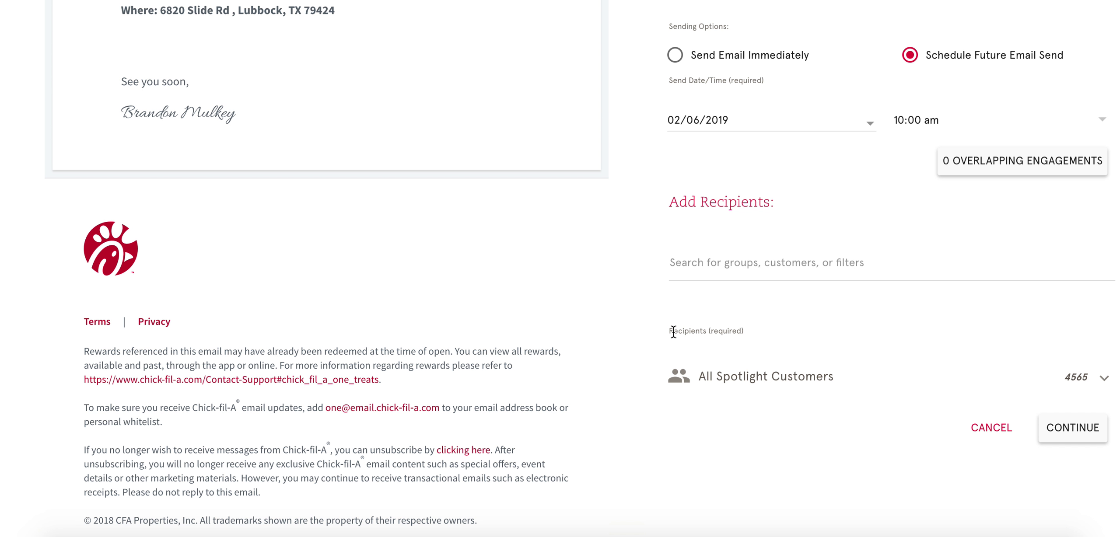
- Continue to the review screen and scroll through the Family Night email preview
left_click(1071, 428)
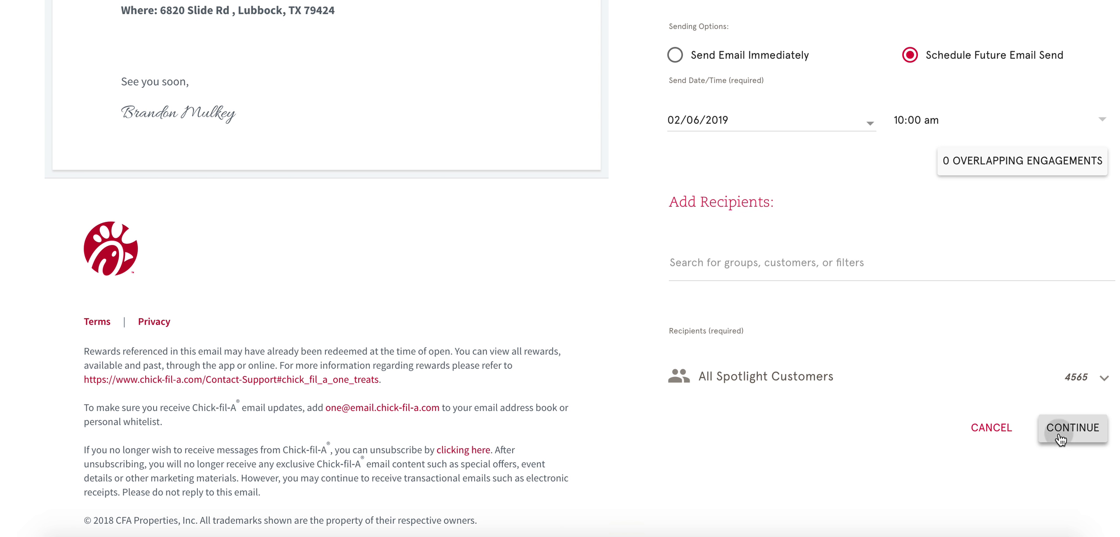
scroll(624, 218, "down", 5)
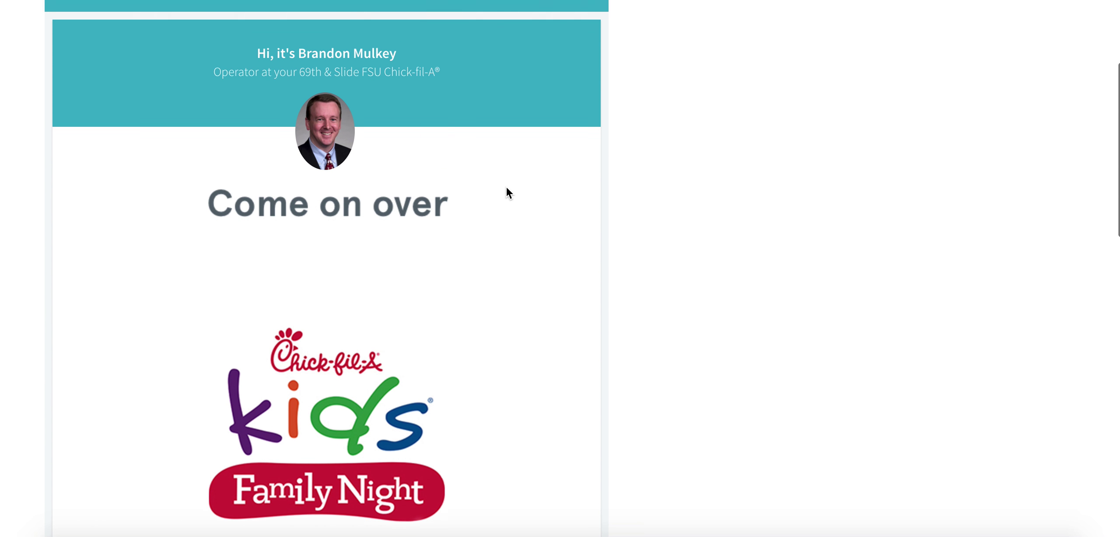
scroll(507, 187, "up", 2)
scroll(396, 176, "down", 10)
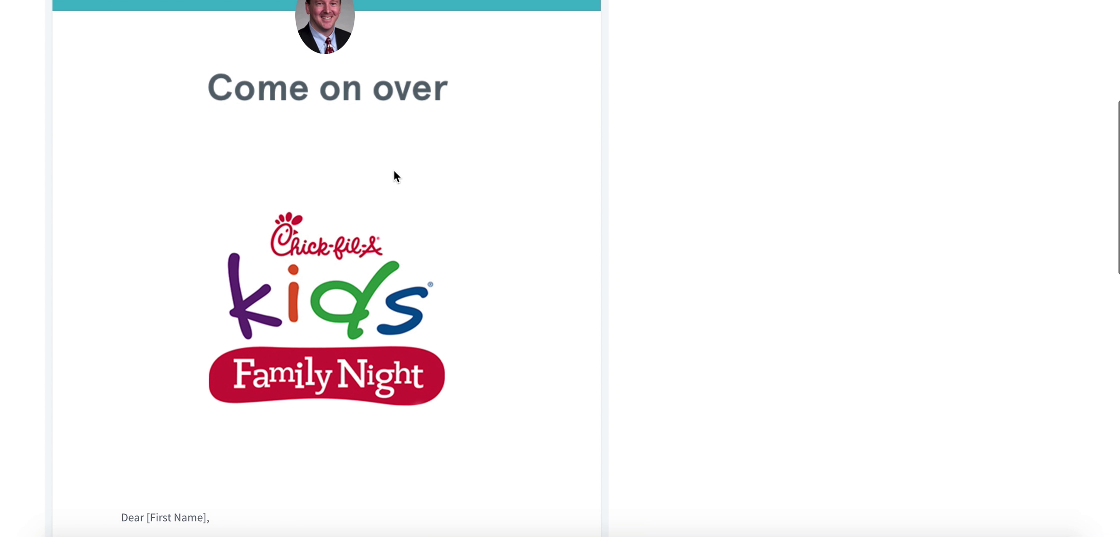
scroll(372, 278, "down", 3)
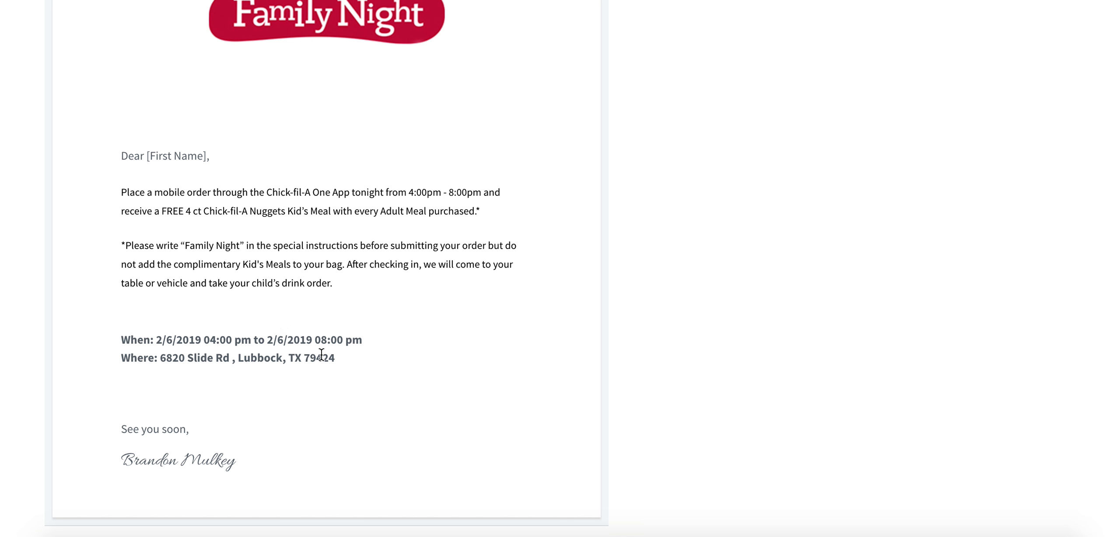
scroll(321, 354, "down", 10)
scroll(321, 354, "up", 11)
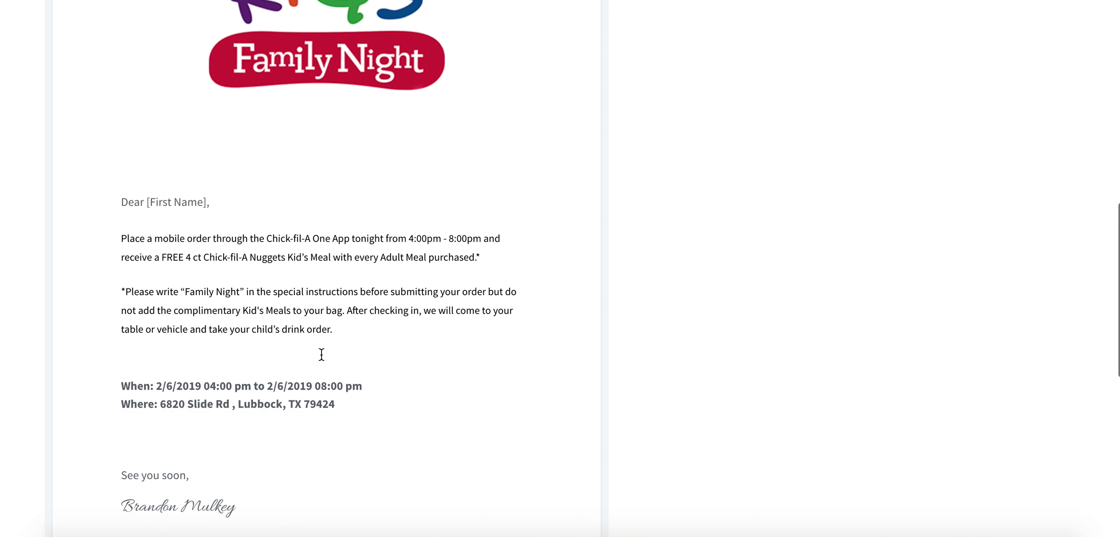
scroll(321, 354, "up", 10)
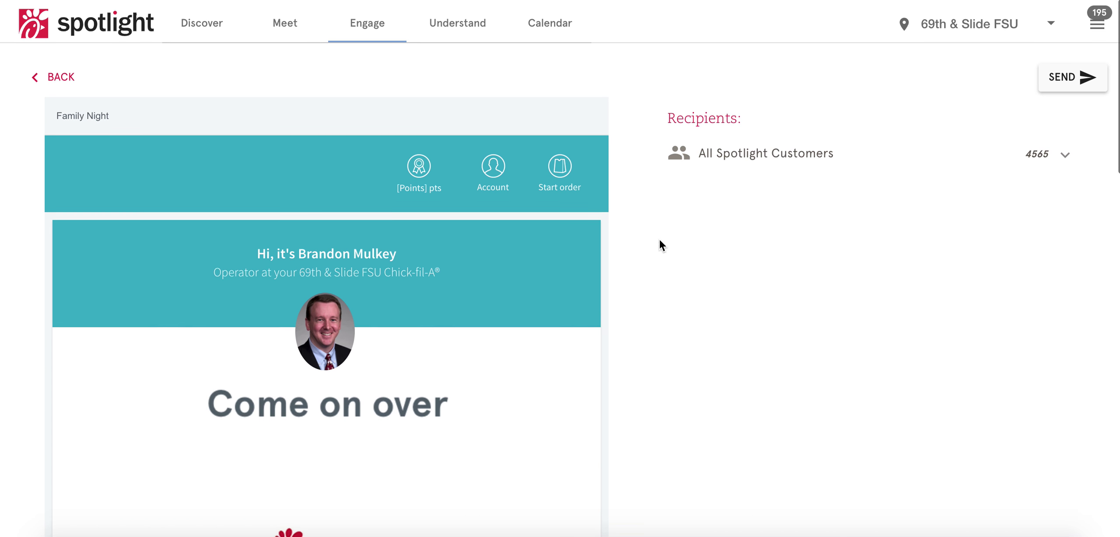
- Send the Family Night email and view the Spotlight calendar for January 2019
left_click(1059, 84)
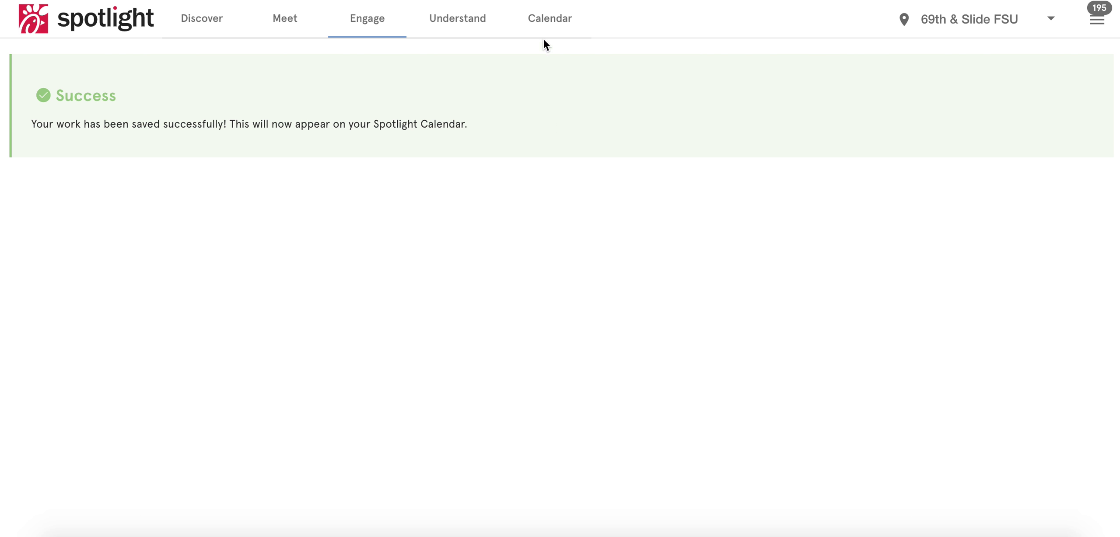
left_click(546, 20)
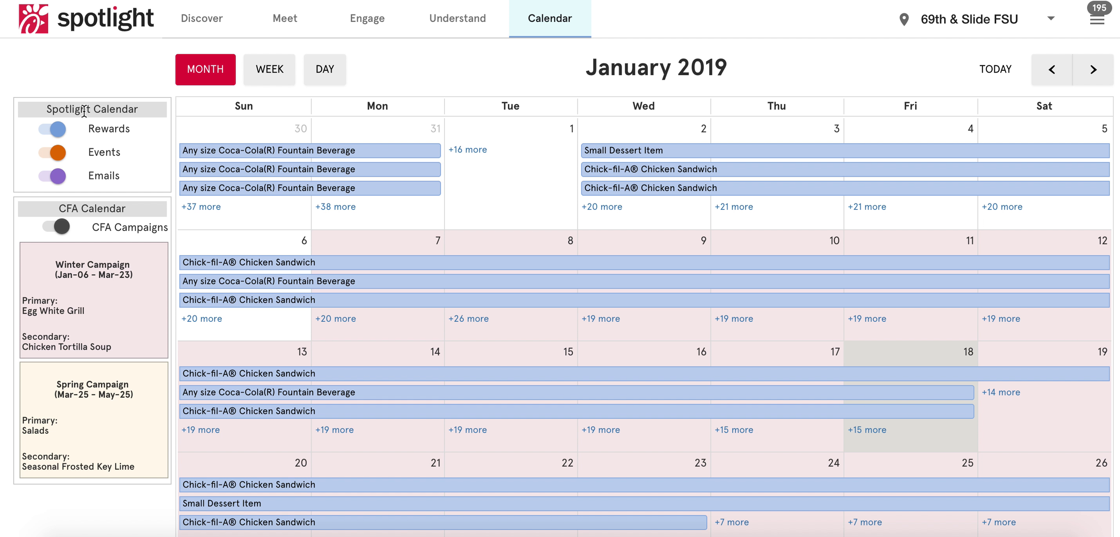
- Hide rewards and move the calendar to February 2019, showing Family Night at 4p on the 6th
left_click(58, 128)
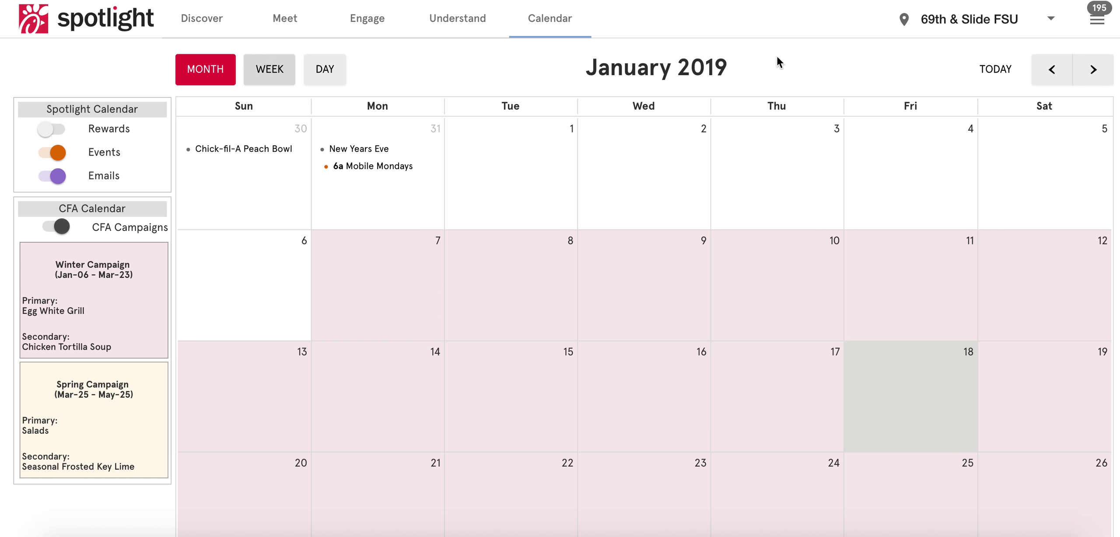
left_click(1093, 77)
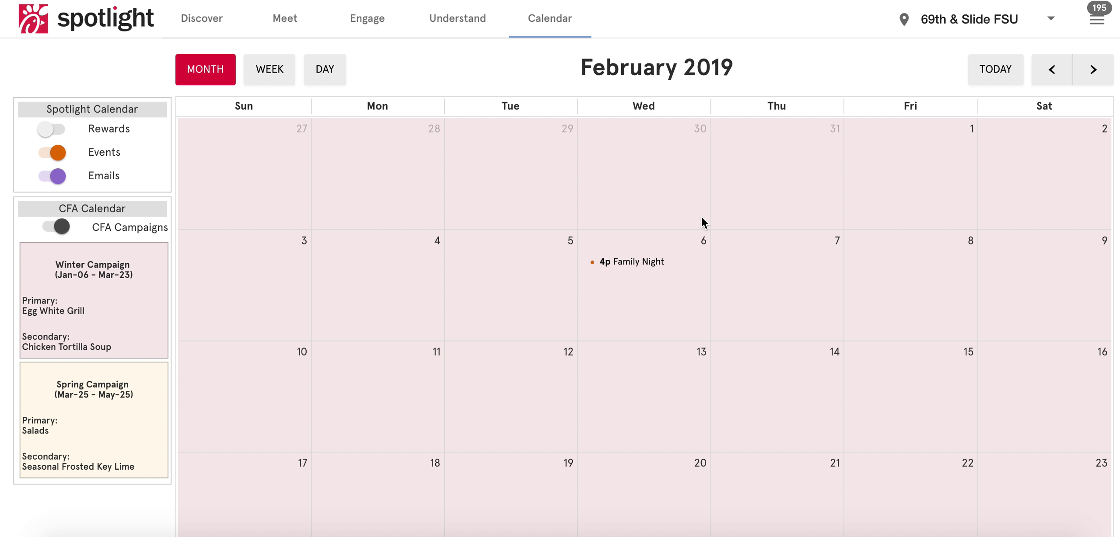